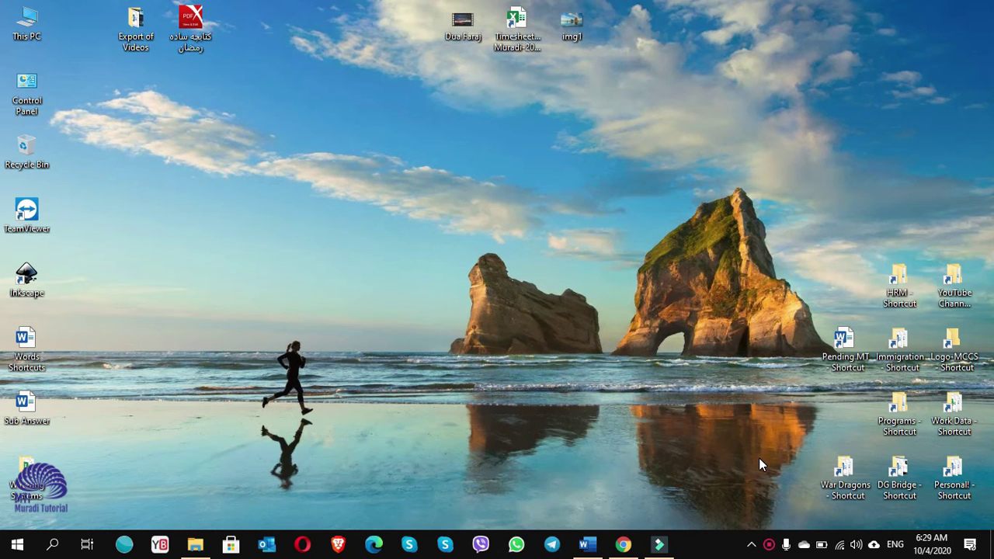
Step: Open Task Manager maximized on its Startup tab to review startup apps, then minimize it
right_click(753, 545)
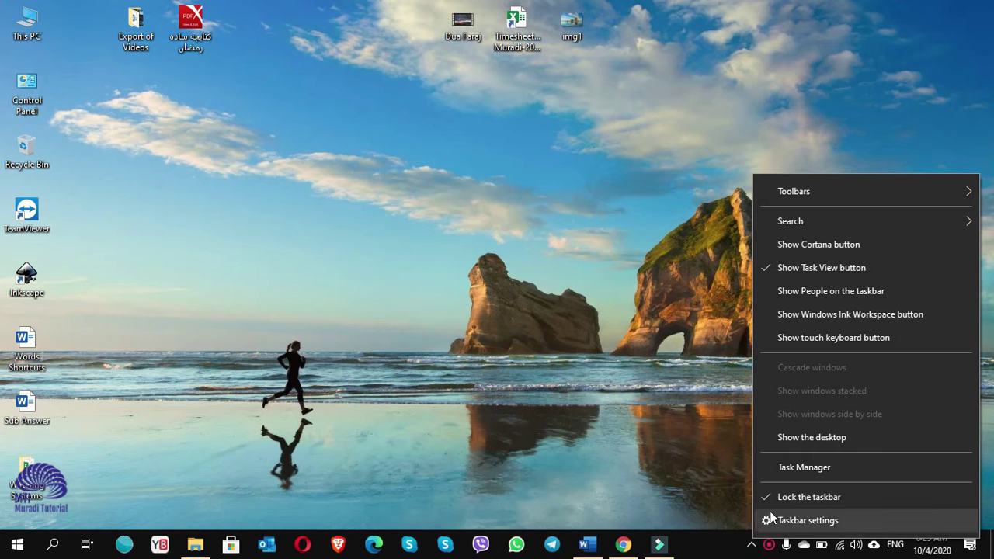
click(794, 470)
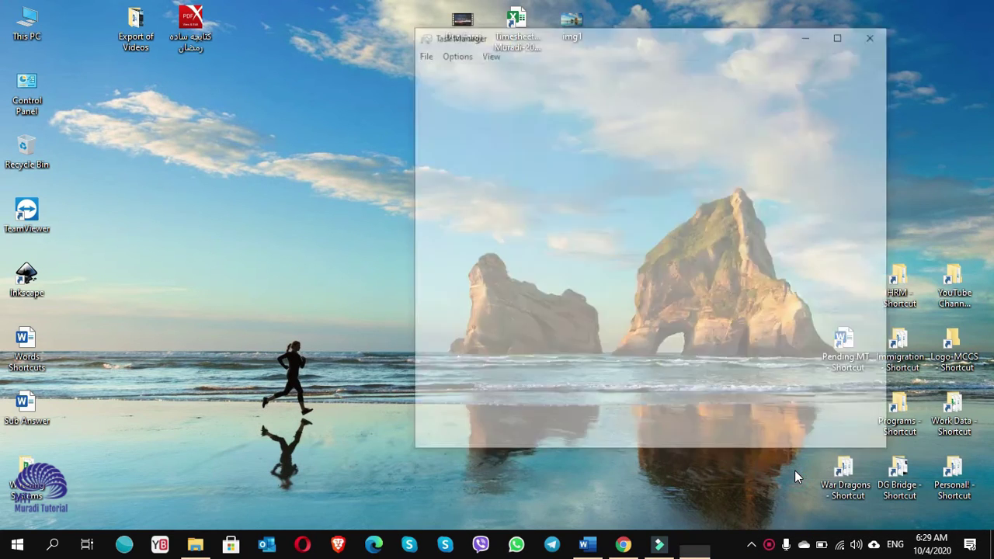
click(839, 36)
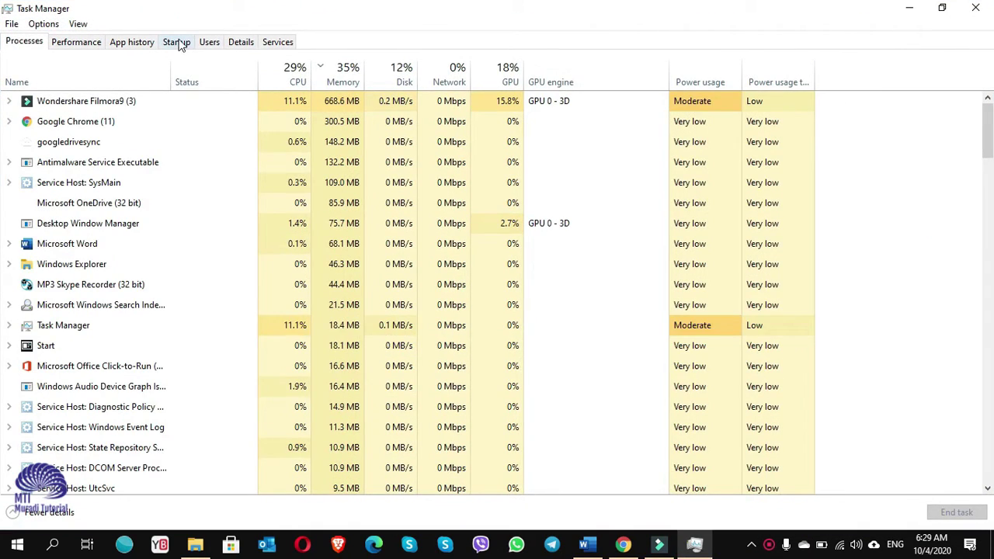
click(177, 42)
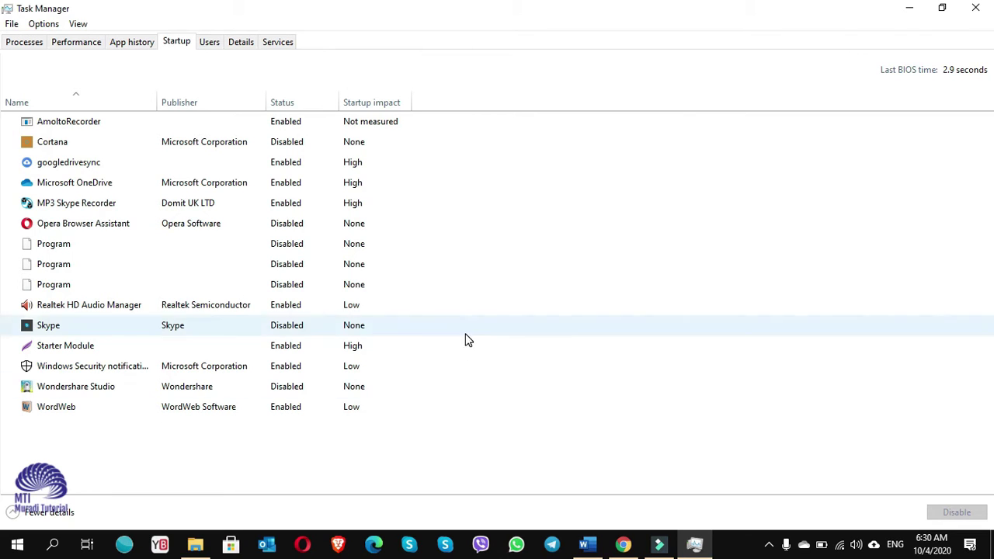
click(912, 9)
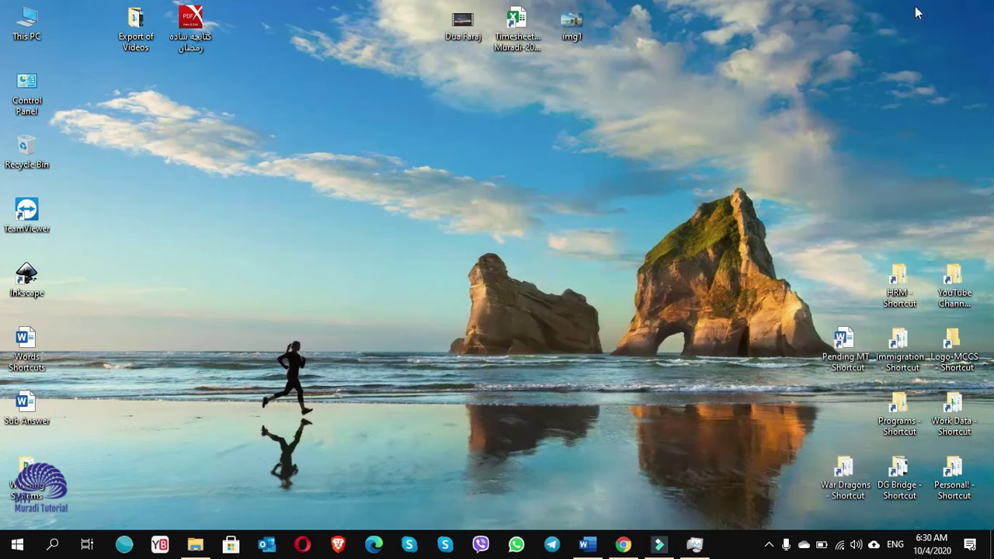
Step: Search for chrome and open the Google Chrome shortcut's file location
click(52, 546)
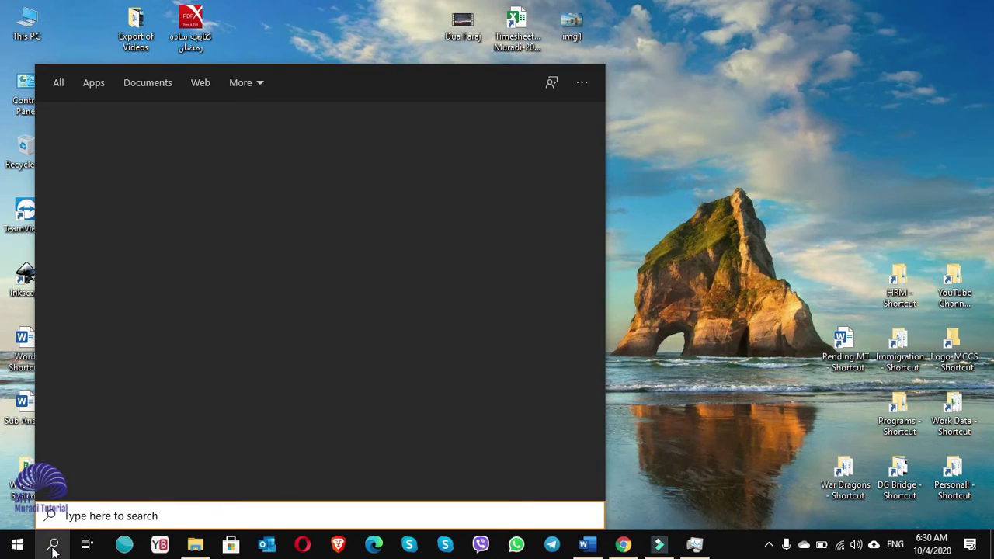
text(chrome)
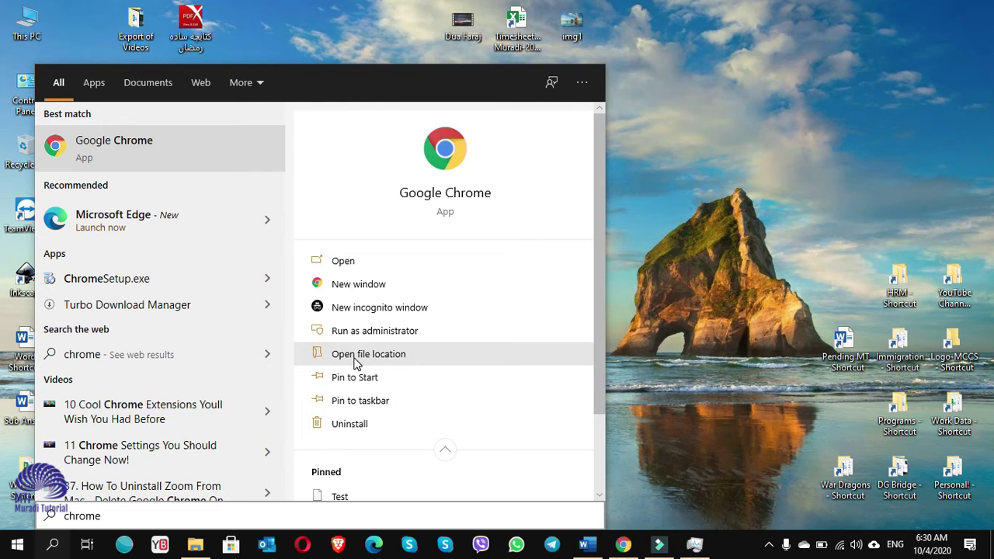
click(382, 358)
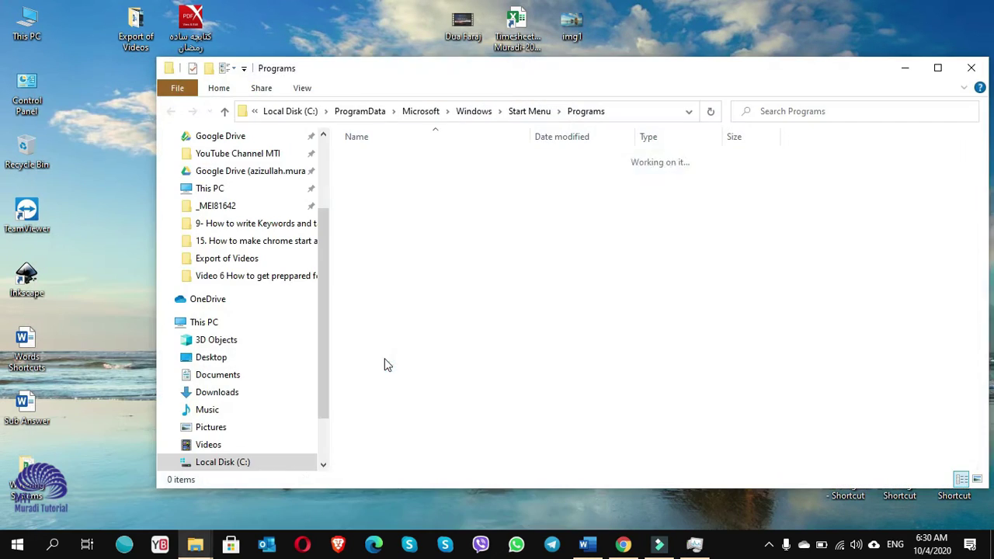
Step: Show the Programs folder as a List, copy the Google Chrome shortcut, and close the folder
scroll(487, 380, down, 3)
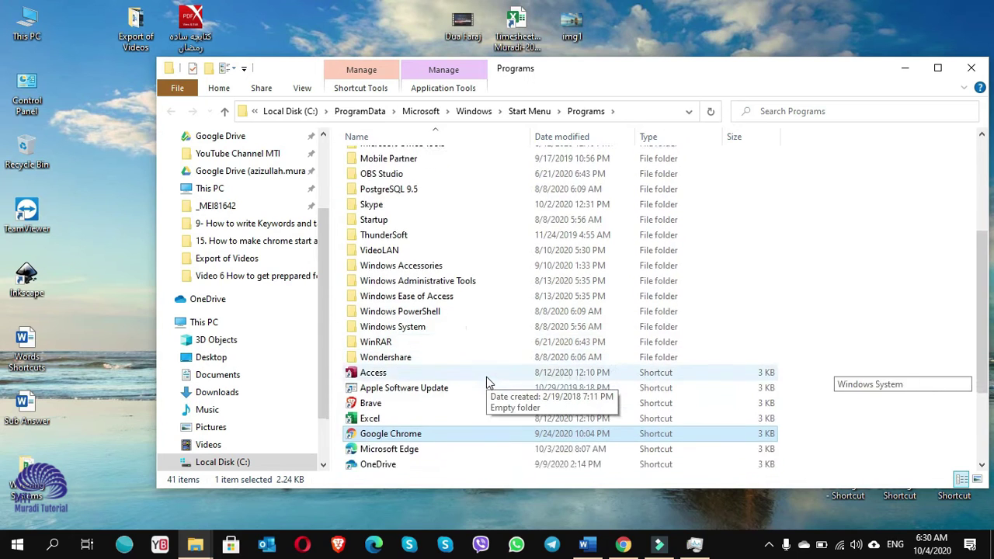
key(ctrl+shift+5)
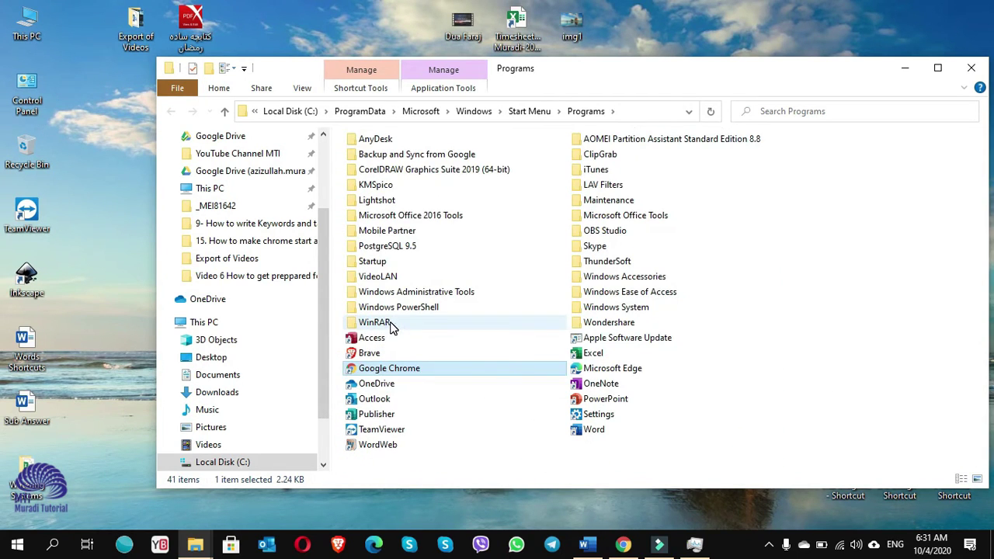
double_click(395, 371)
right_click(395, 372)
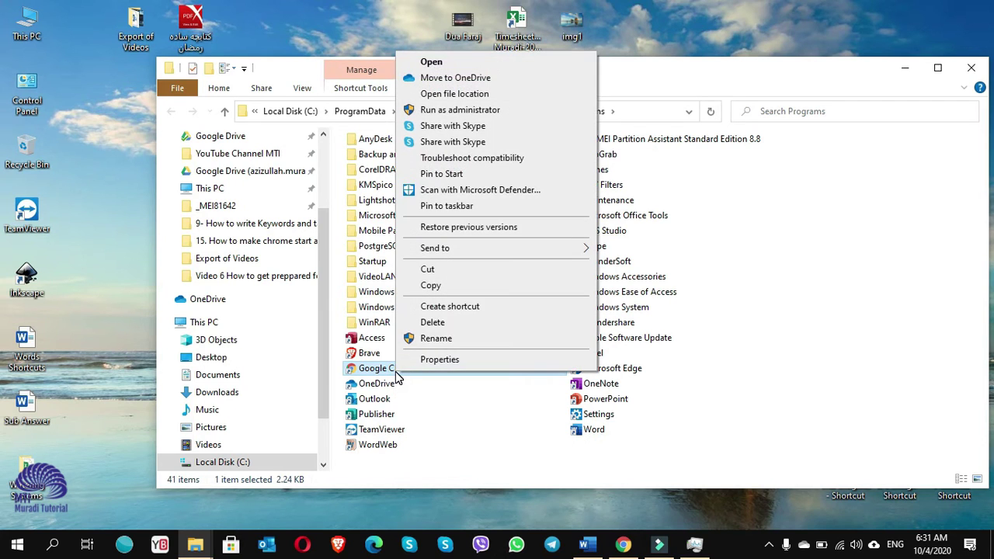
click(431, 285)
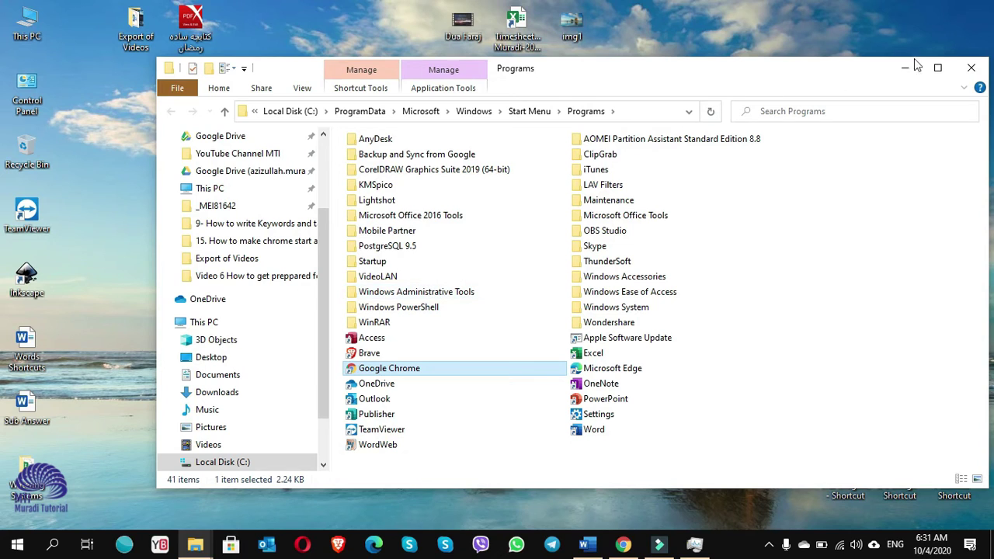
click(970, 70)
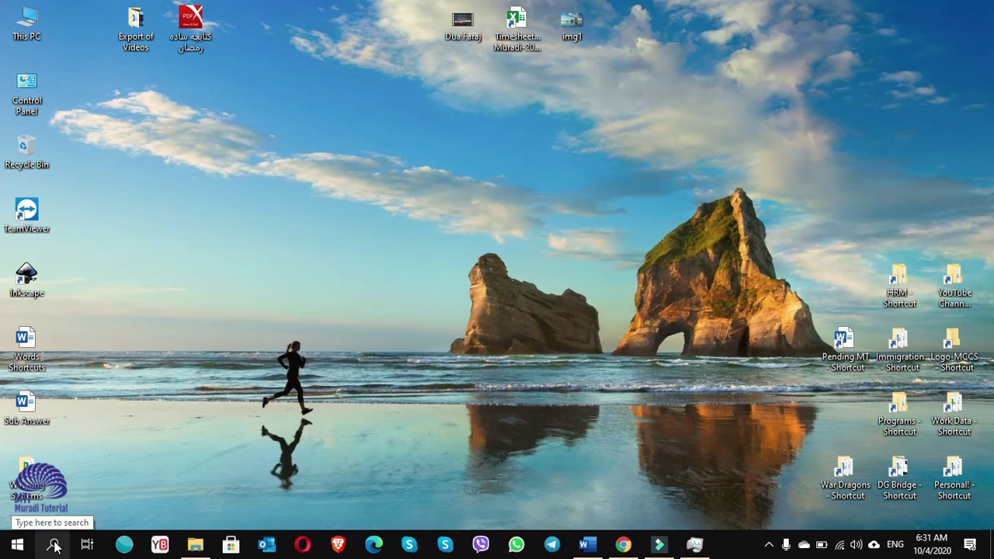
Step: Run shell:startup from the Run dialog and maximize the resulting empty Startup folder
click(55, 547)
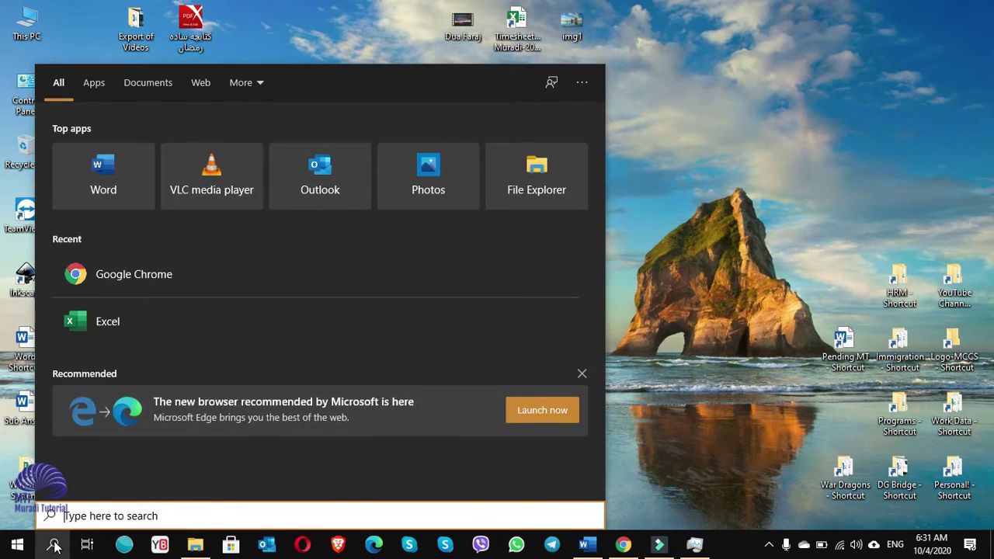
text(run)
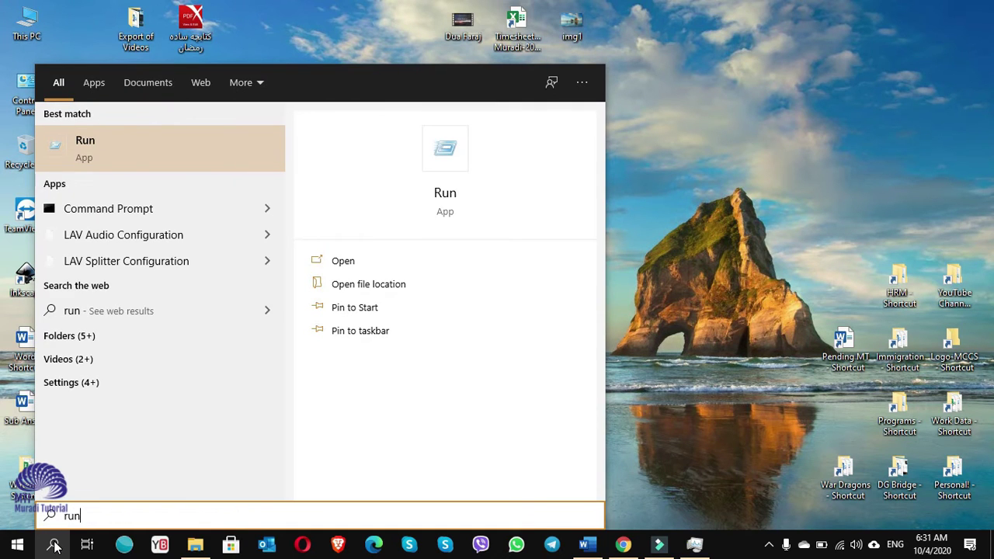
key(Return)
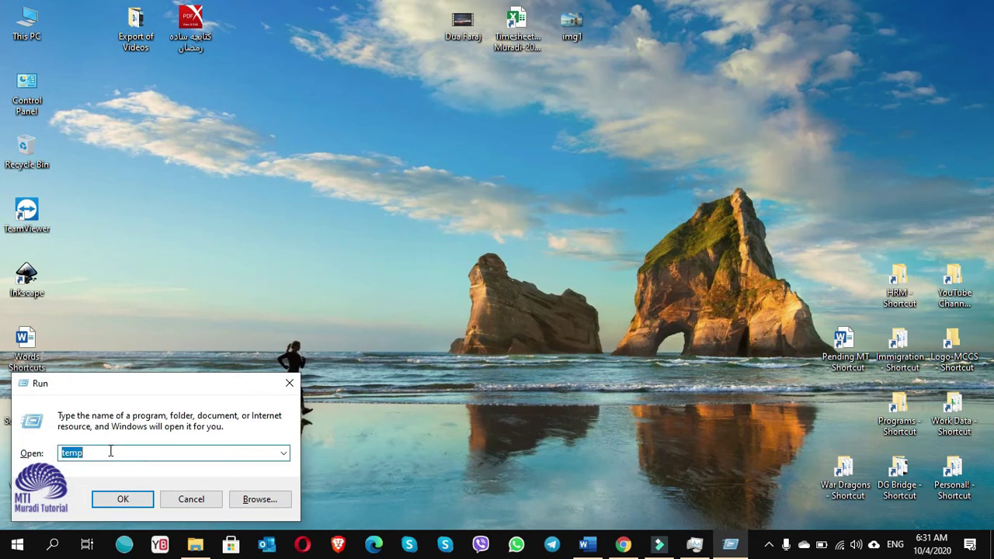
text(sh)
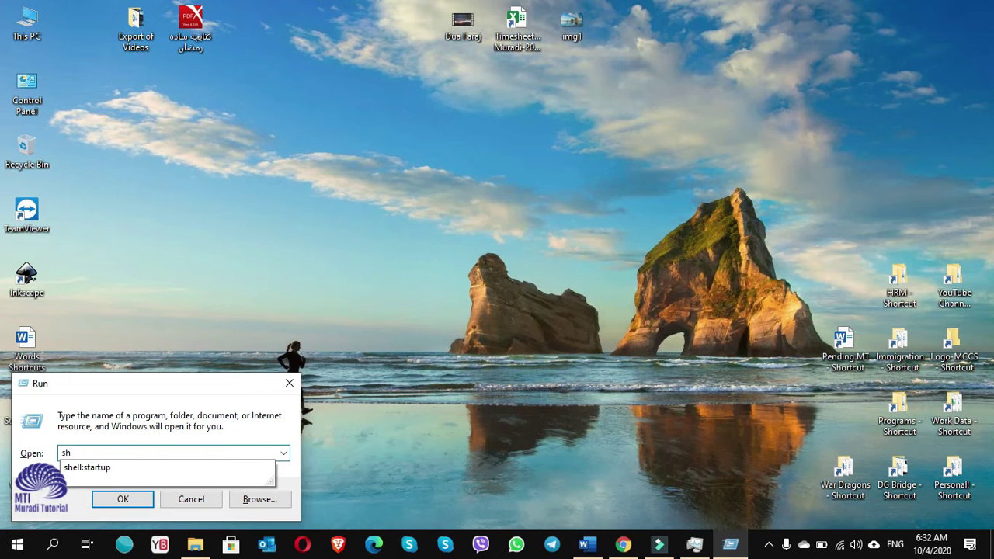
text(ell:startup)
key(Return)
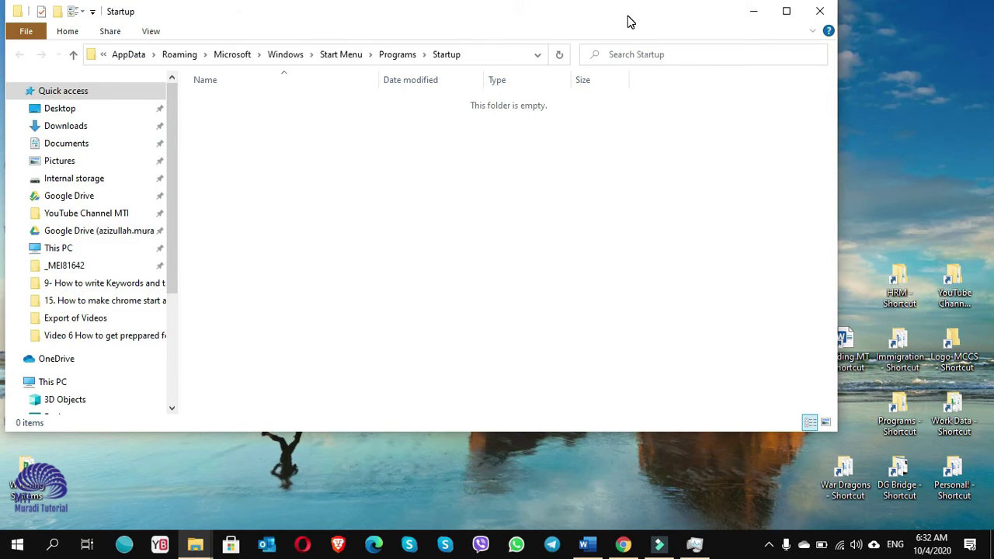
click(786, 10)
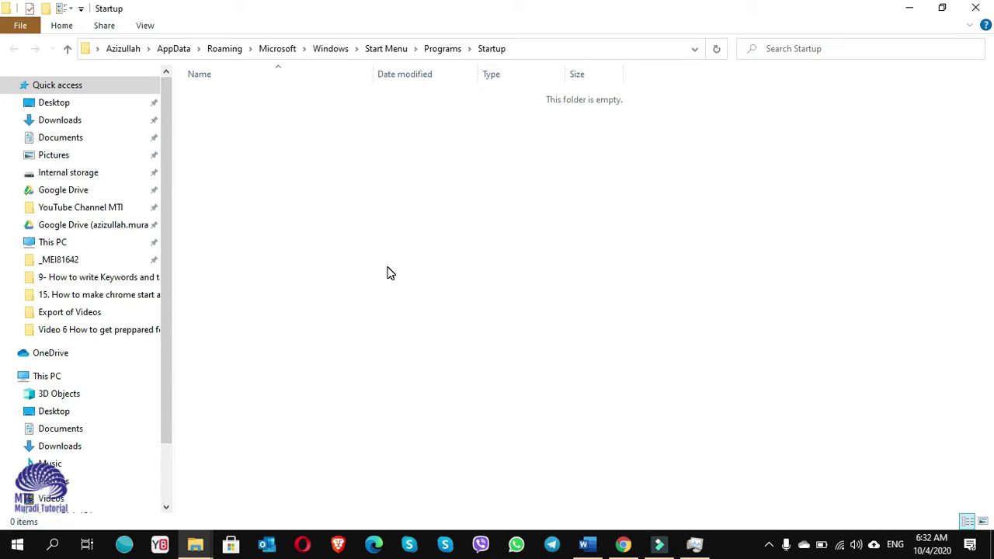
Step: Paste the Google Chrome shortcut into Startup, then check Task Manager and restore both windows
right_click(364, 225)
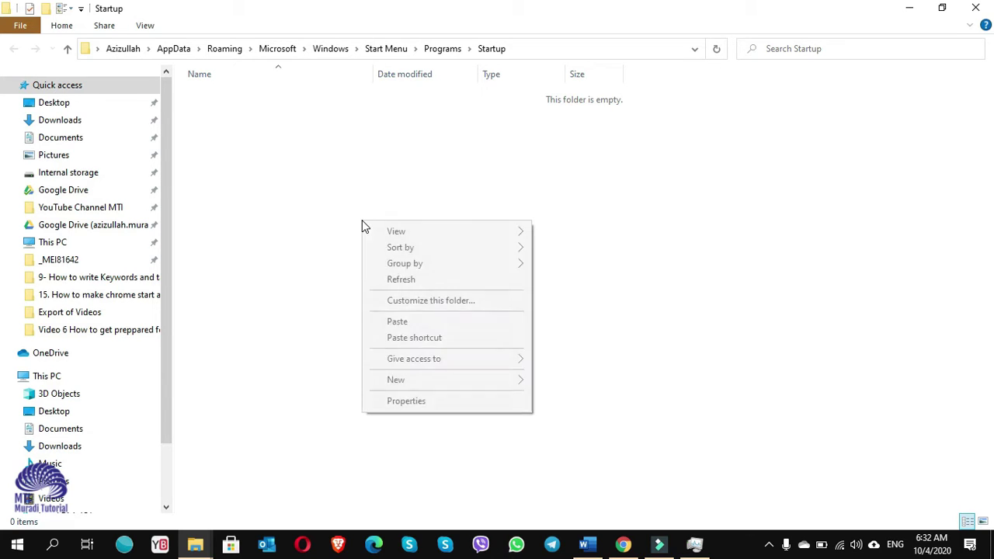
click(404, 325)
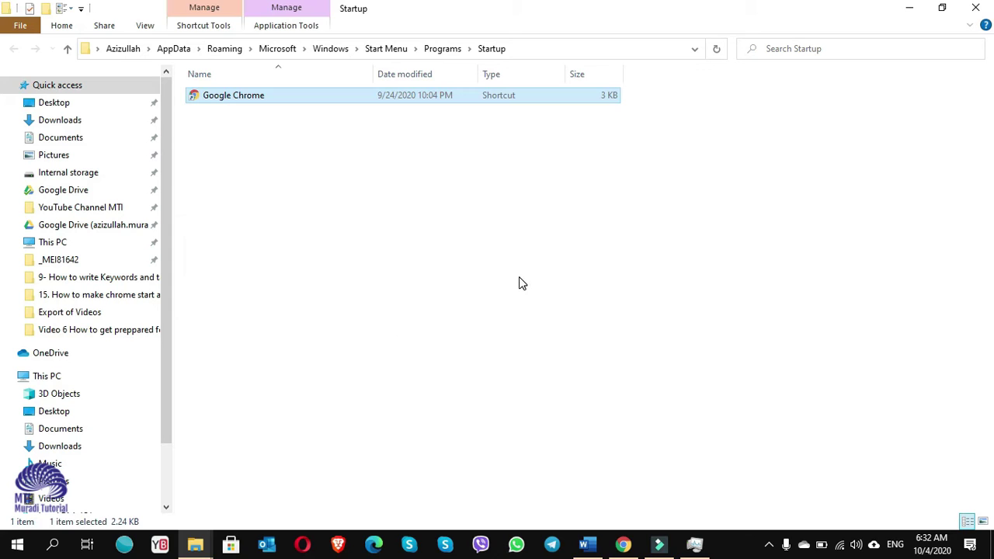
click(695, 545)
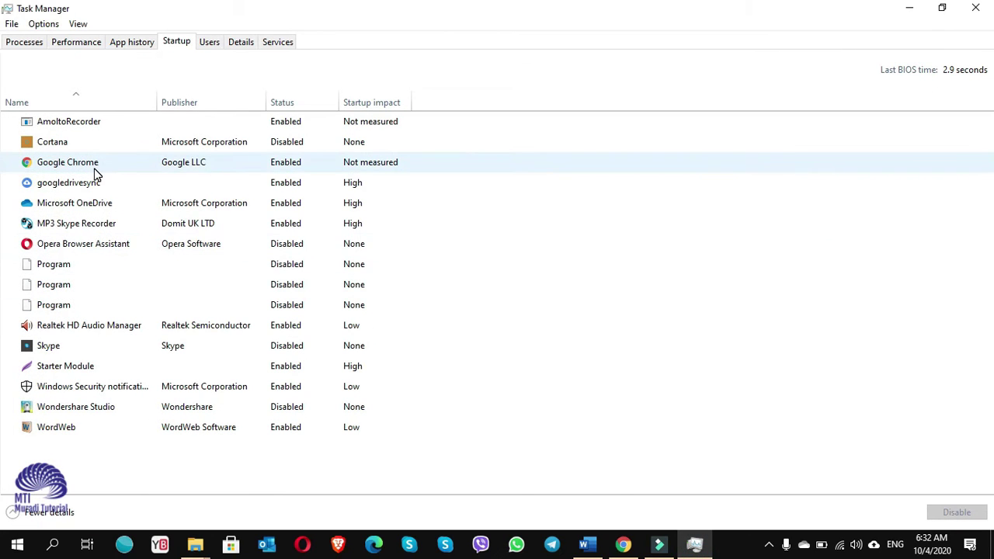
click(941, 10)
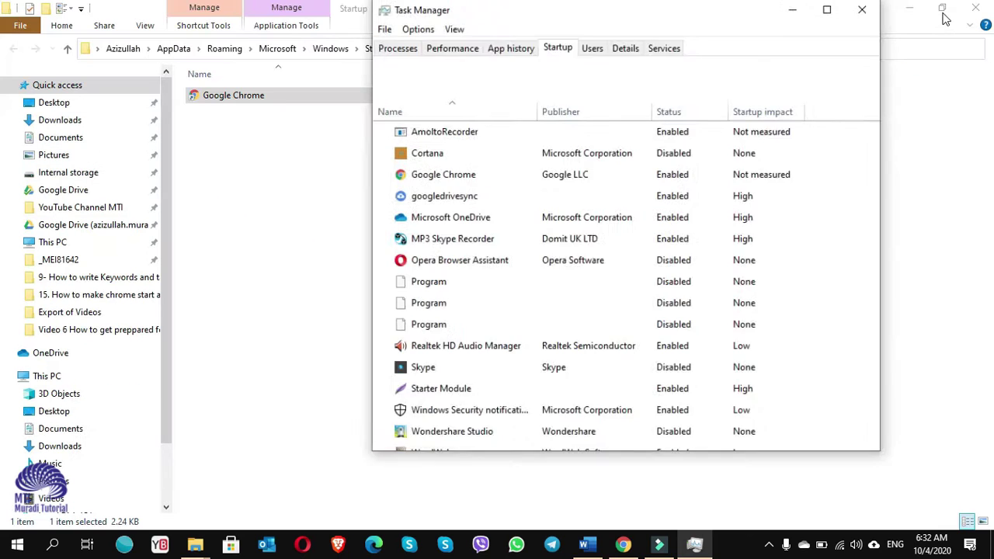
click(942, 7)
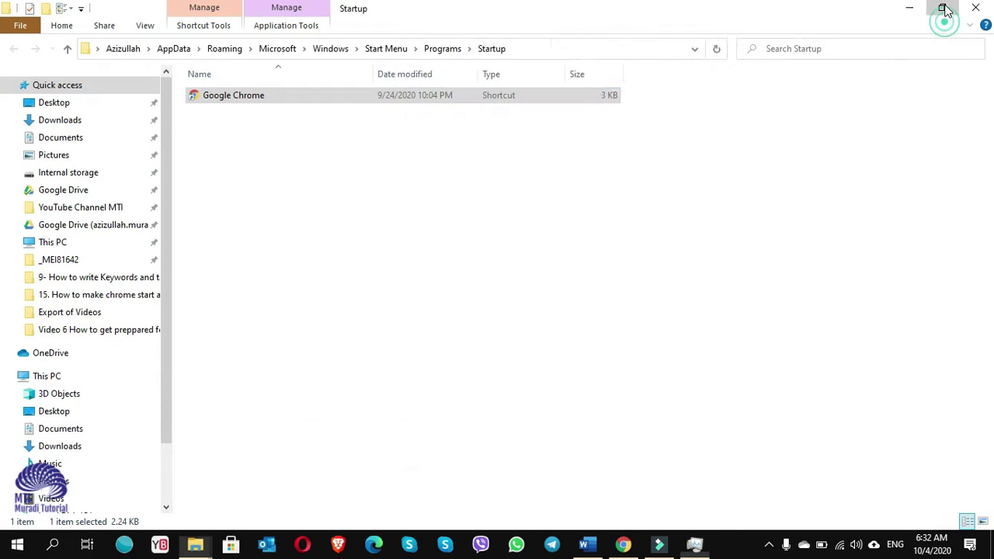
Step: Arrange File Explorer and Task Manager side by side, then delete and re-paste the Chrome shortcut
drag(836, 93, 421, 93)
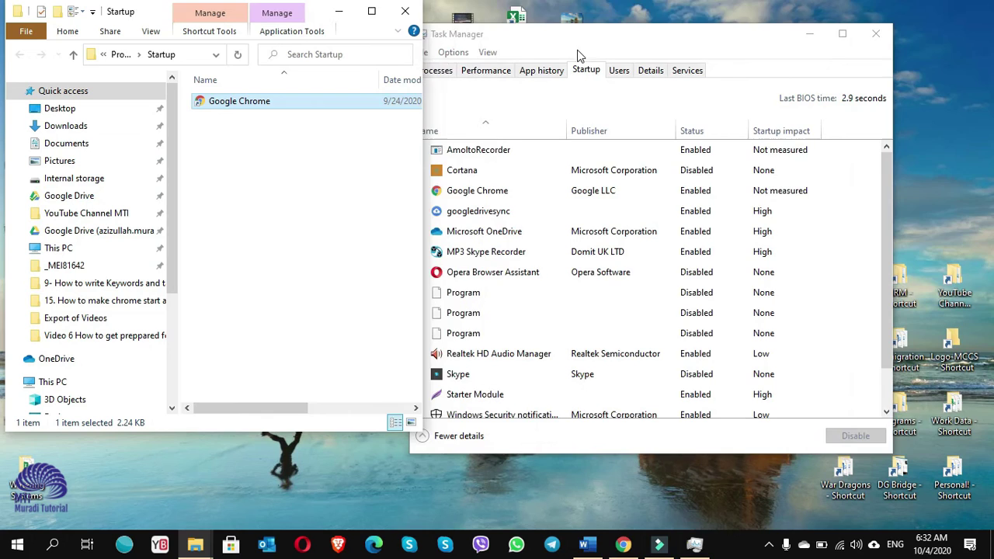
drag(591, 22, 667, 22)
click(273, 107)
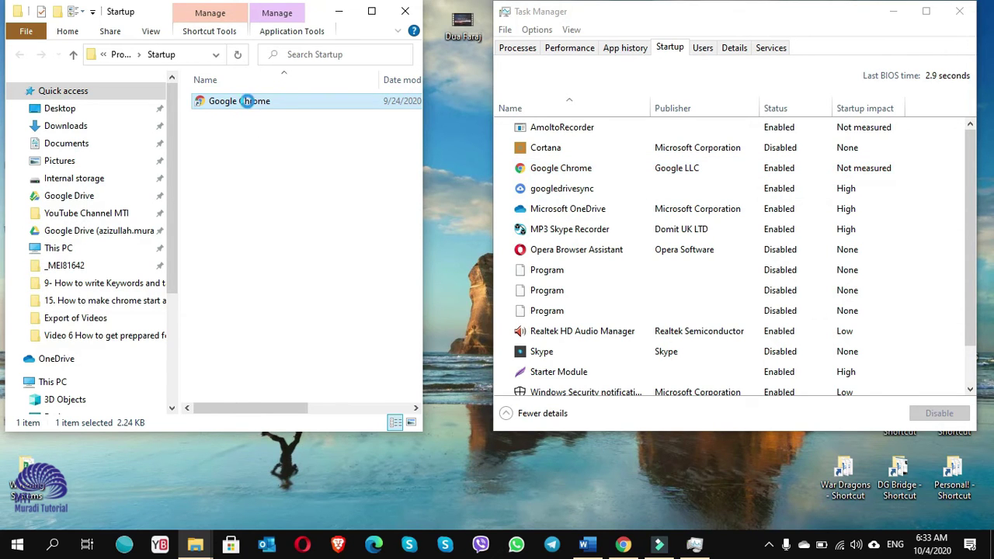
right_click(246, 100)
click(284, 390)
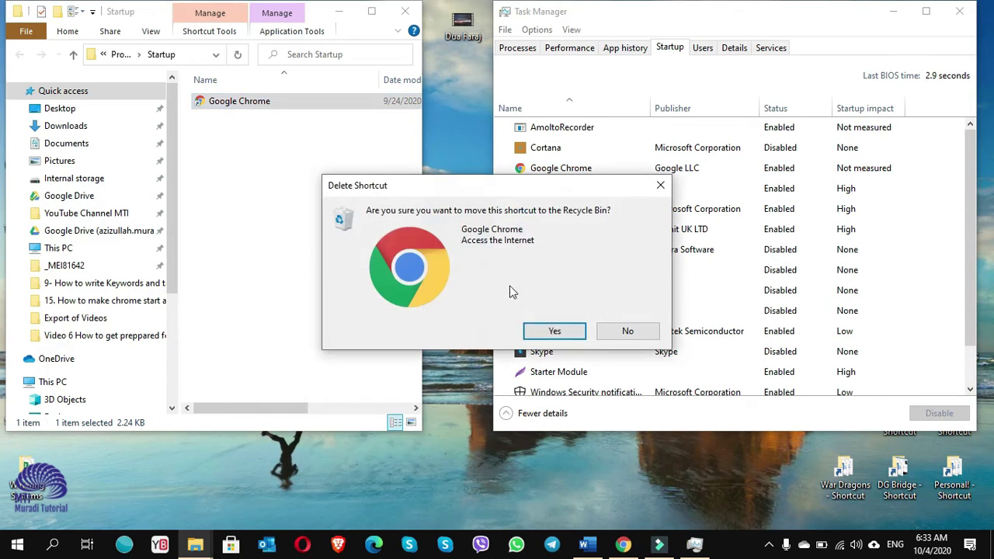
click(550, 330)
right_click(267, 194)
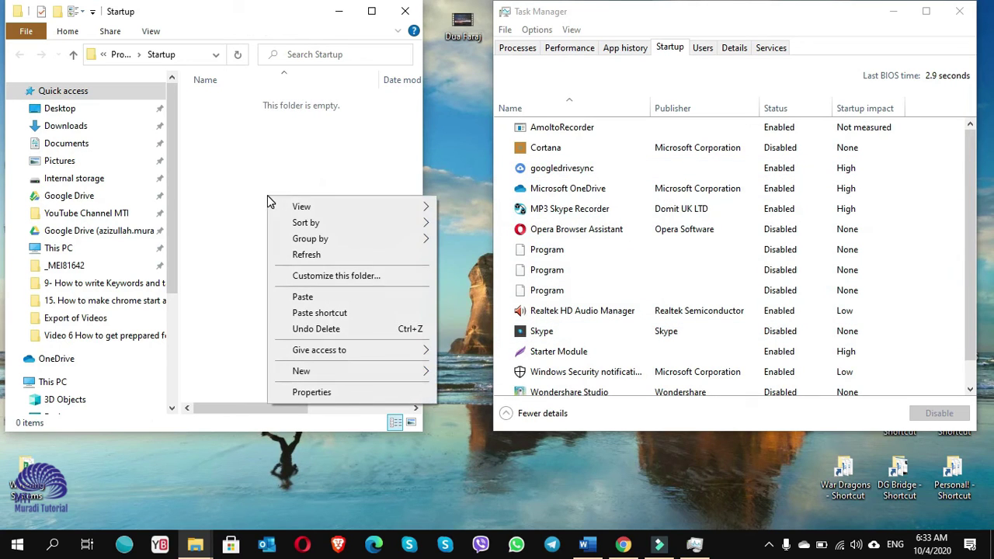
click(304, 299)
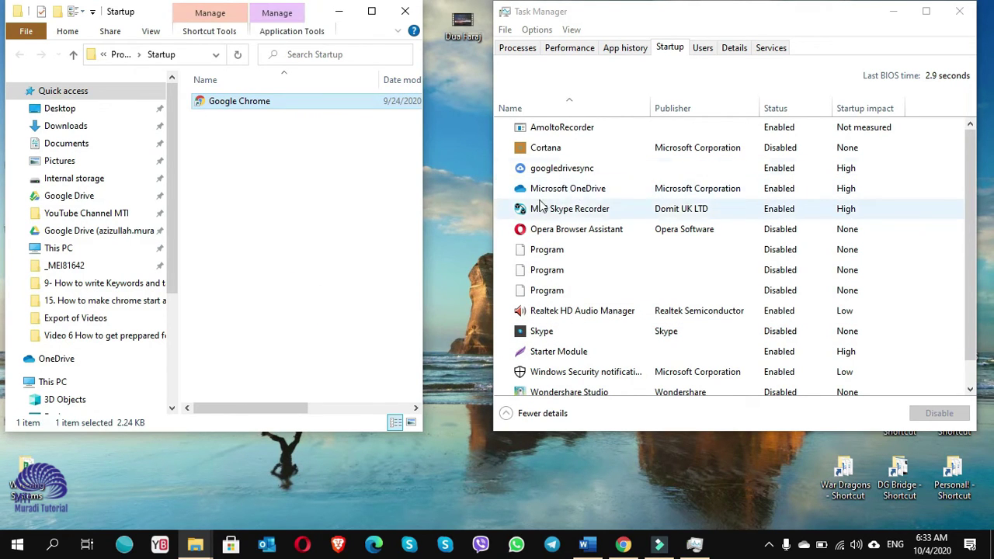
Step: Select Google Chrome's Enabled startup entry in maximized Task Manager, then close Task Manager
click(598, 173)
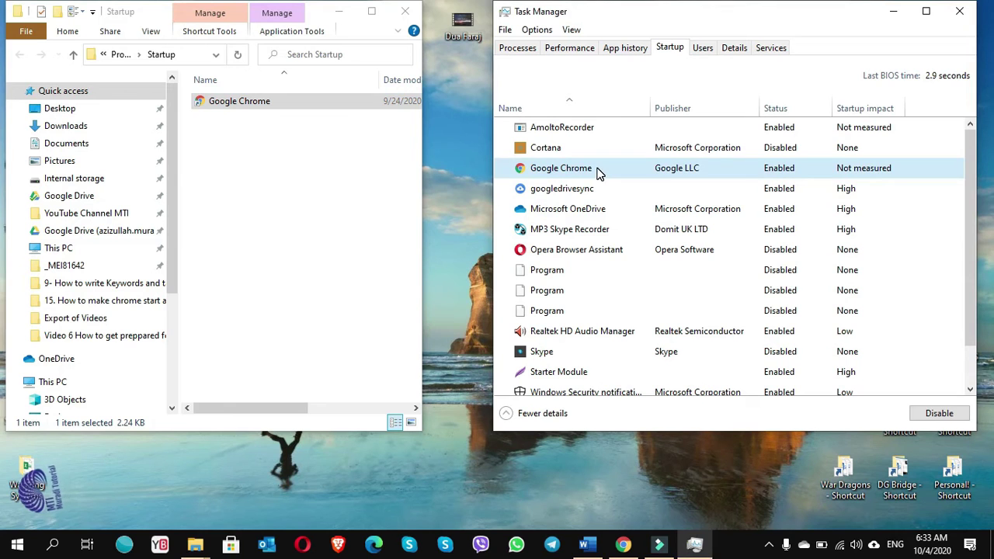
click(926, 11)
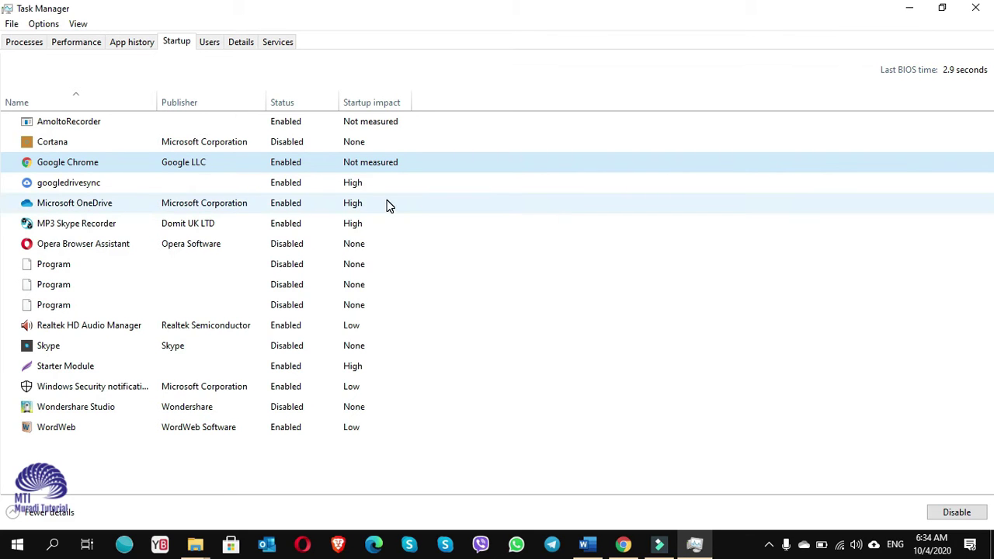
click(976, 12)
Step: Close the Startup folder, restart the PC, and minimize Chrome once it opens automatically
click(408, 13)
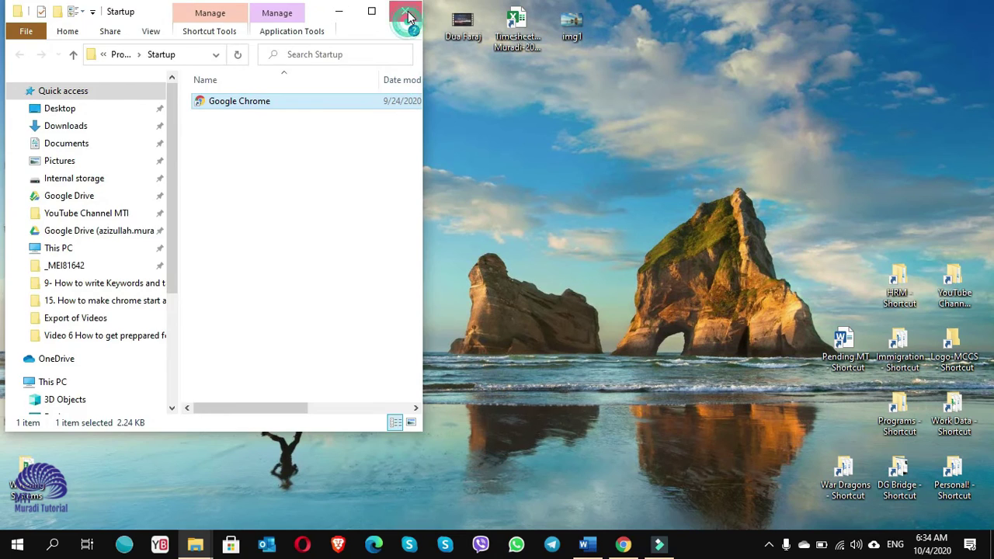
click(17, 544)
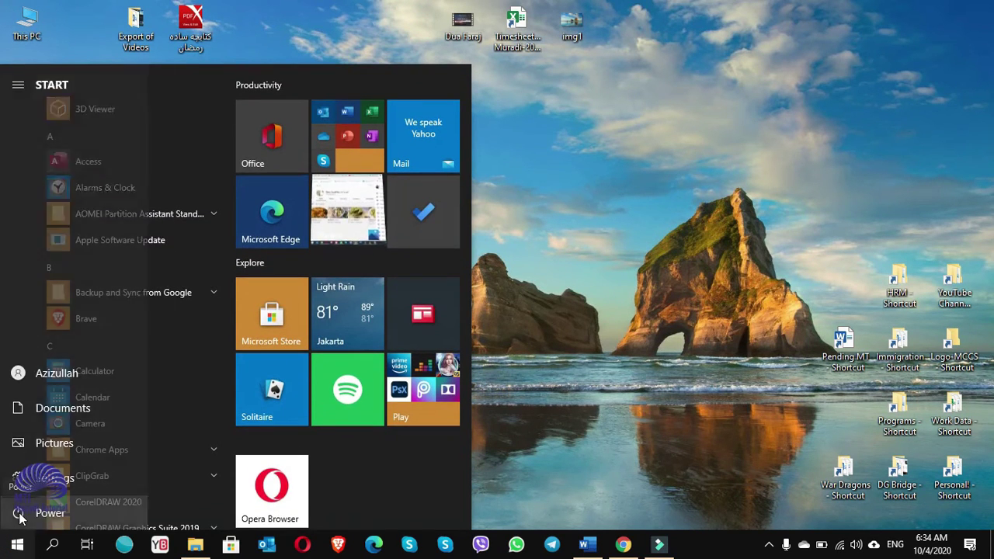
click(21, 518)
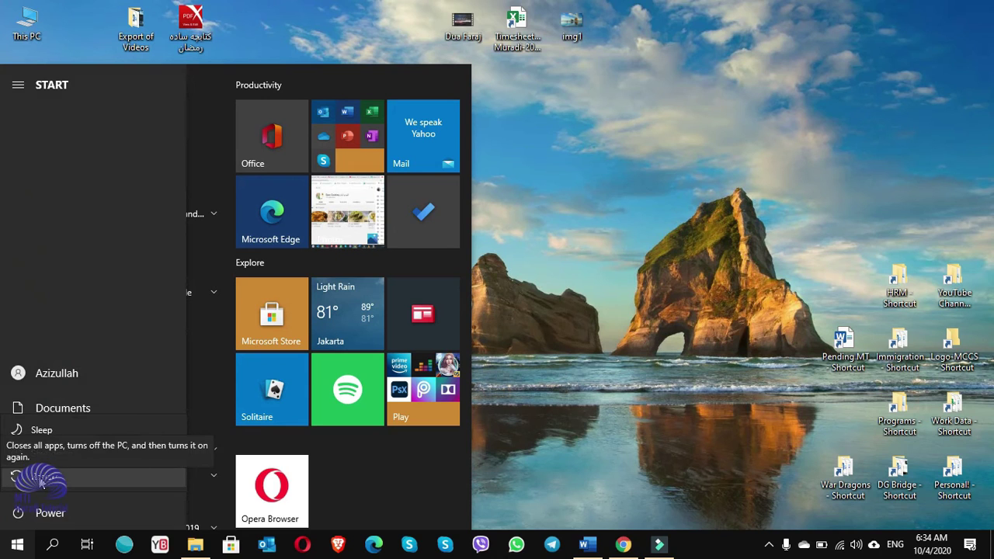
click(40, 477)
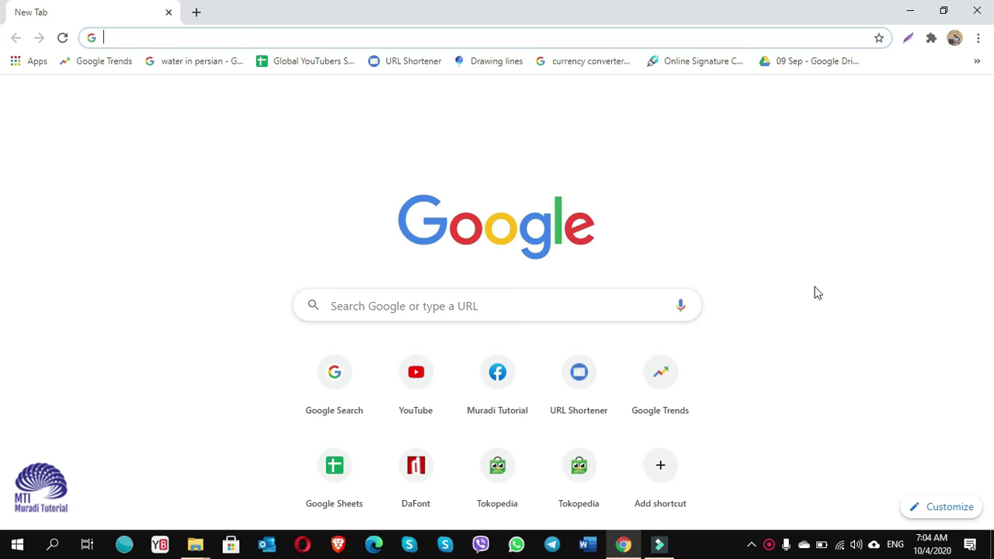
click(907, 14)
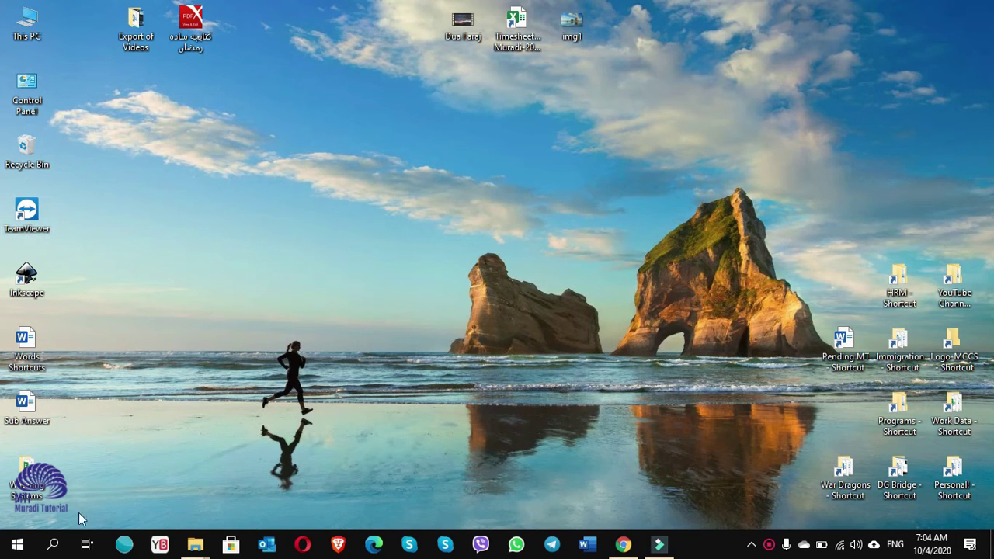
Step: Search for teamviewer, open its file location, and copy the TeamViewer shortcut
click(52, 544)
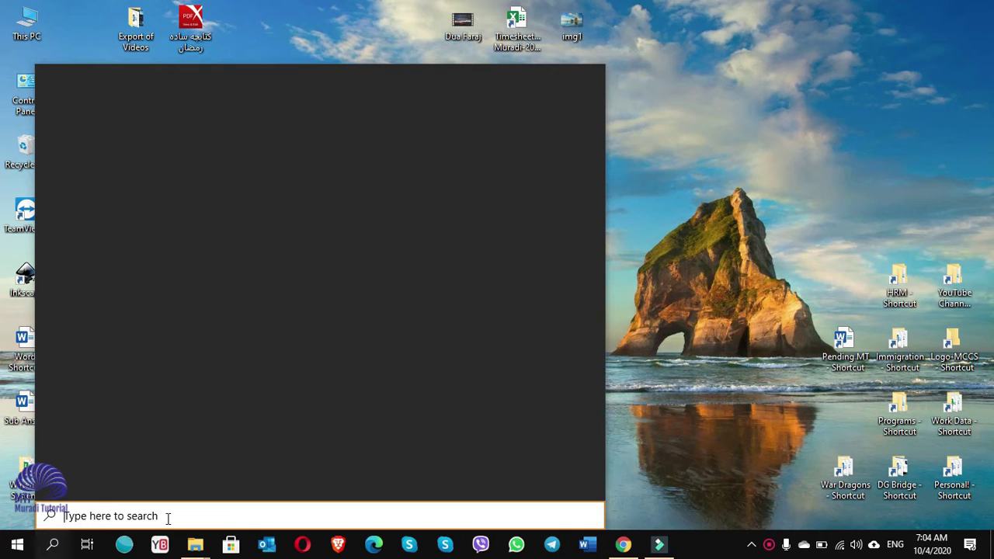
text(t)
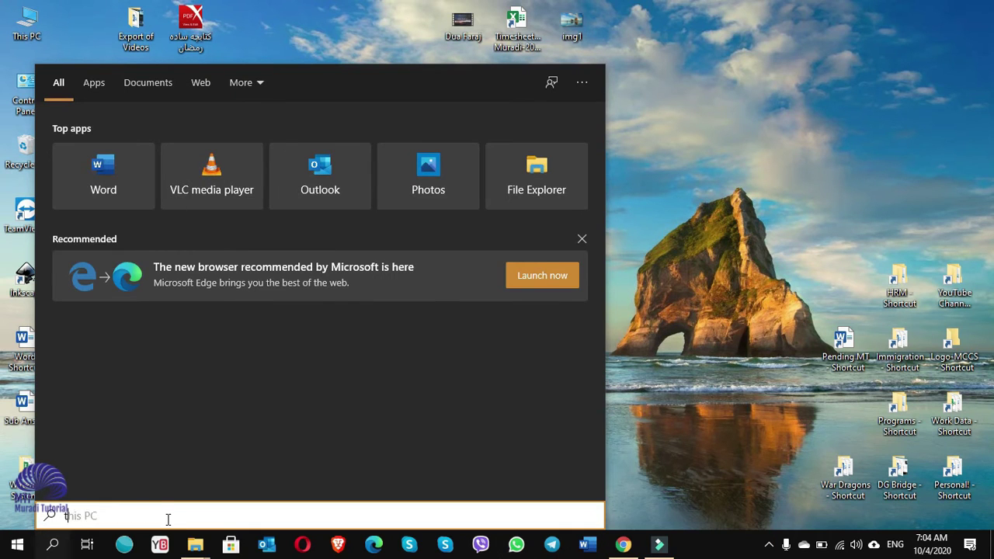
text(eamviewer)
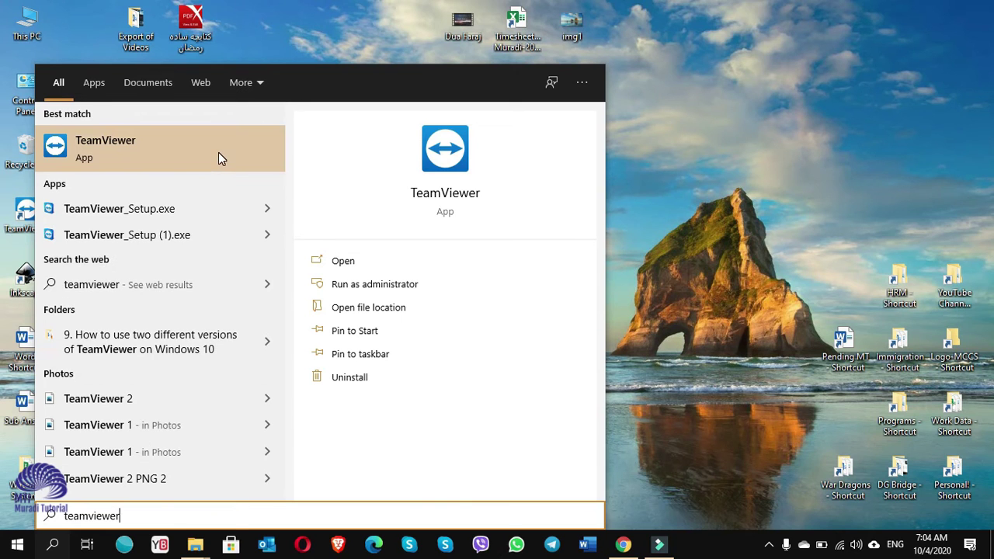
click(378, 318)
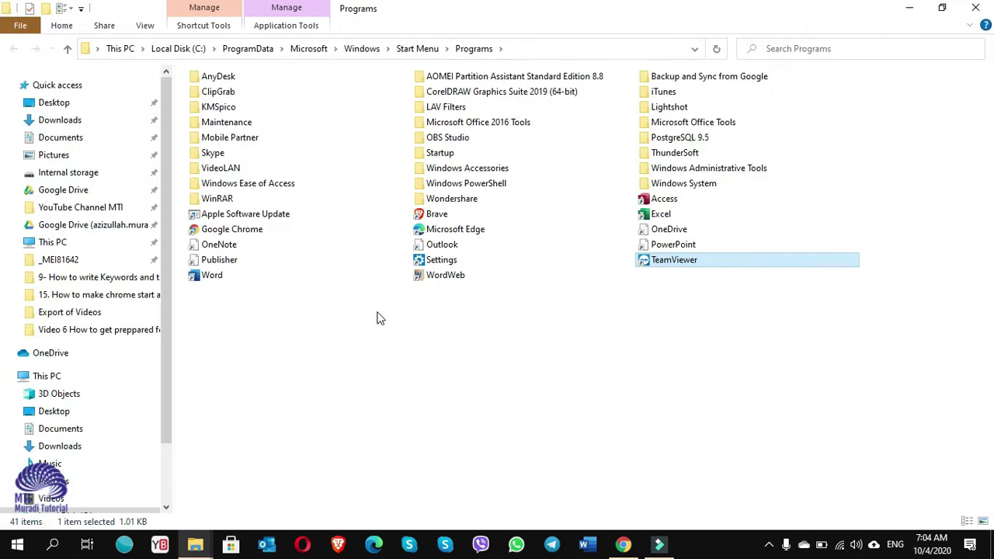
right_click(673, 266)
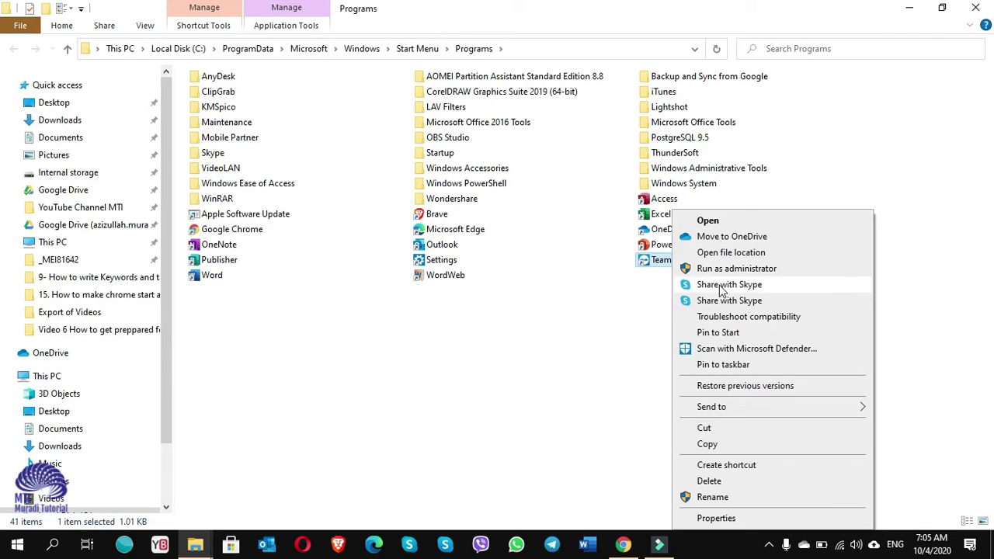
click(708, 445)
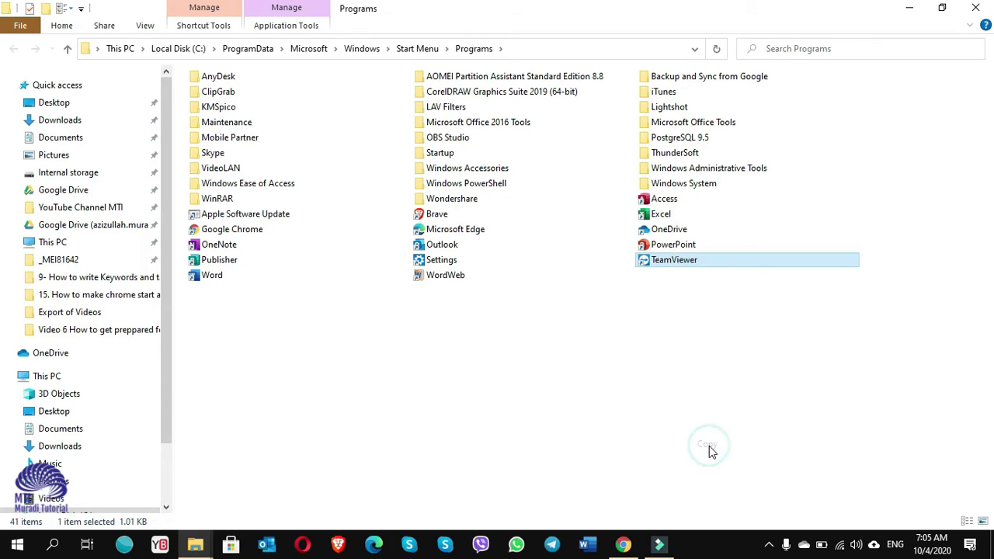
Step: Minimize File Explorer and copy the TeamViewer shortcut from the desktop
click(910, 10)
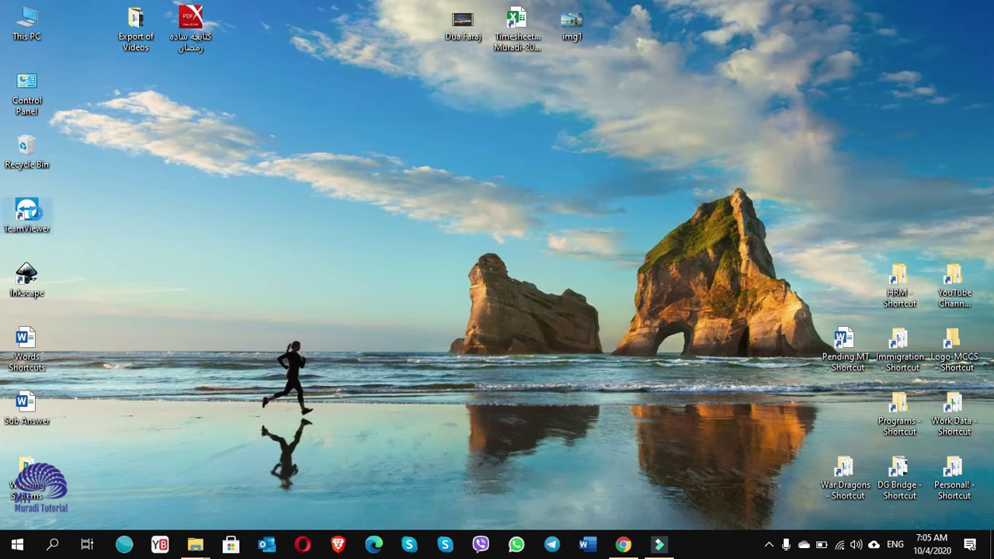
right_click(36, 214)
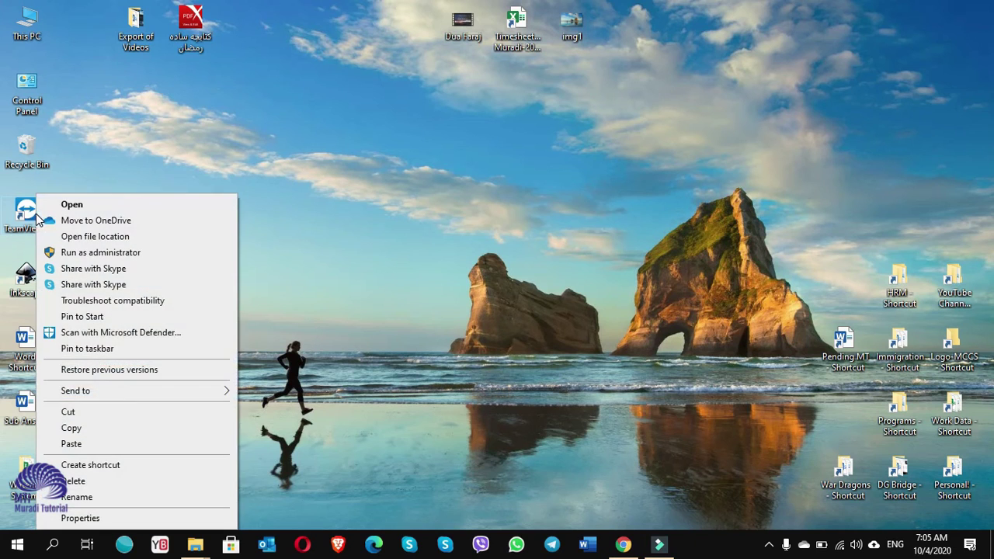
click(85, 431)
Step: Open the Startup folder via Run's shell:startup and paste the TeamViewer shortcut there
click(55, 546)
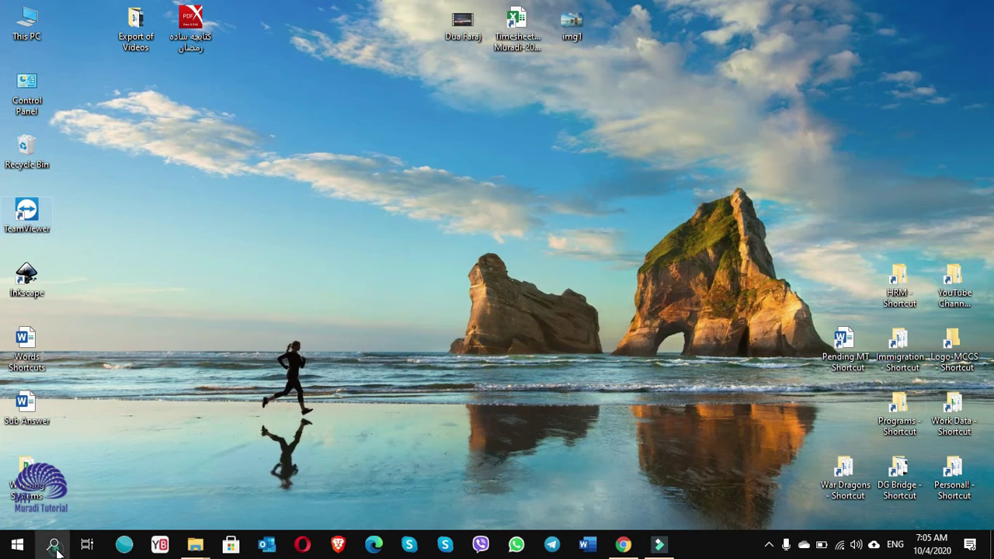
text(run)
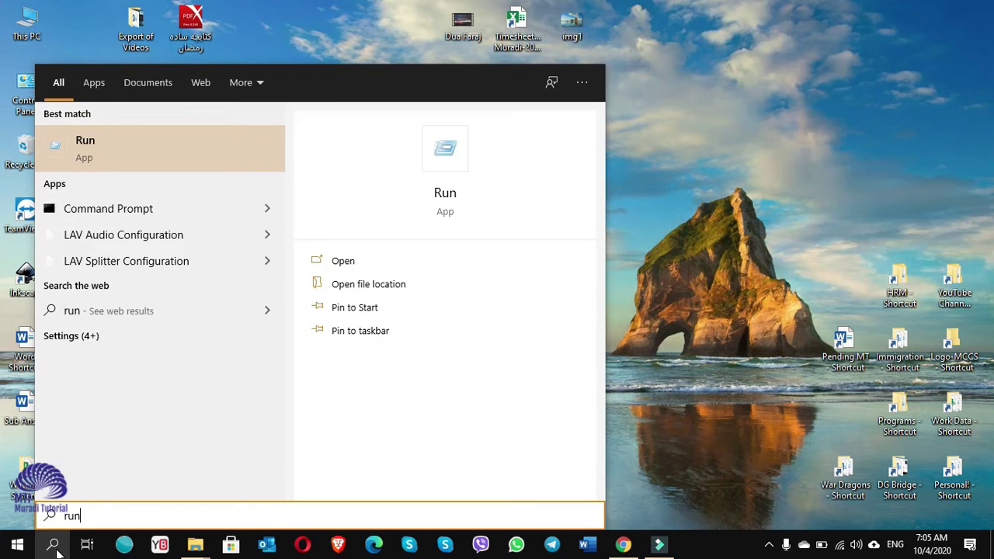
key(Return)
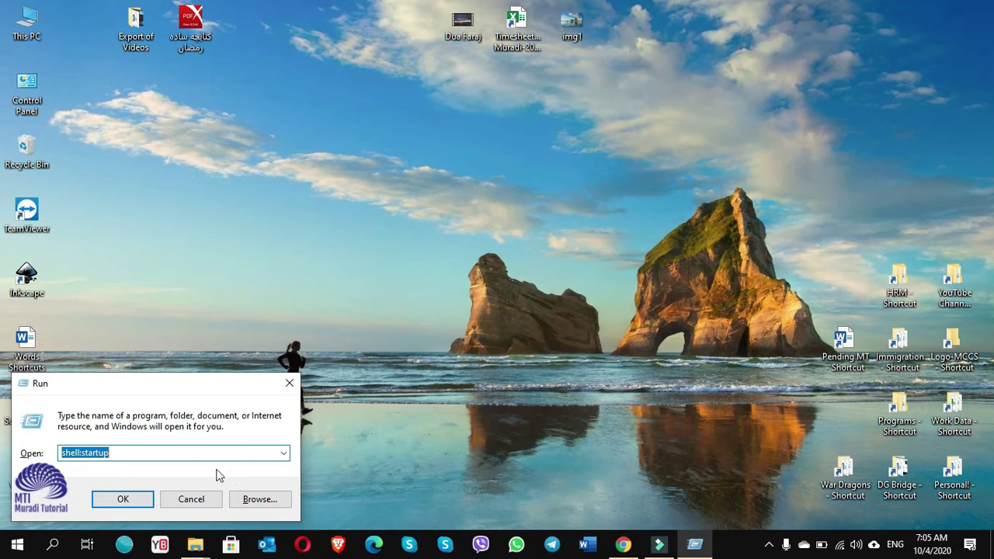
click(119, 501)
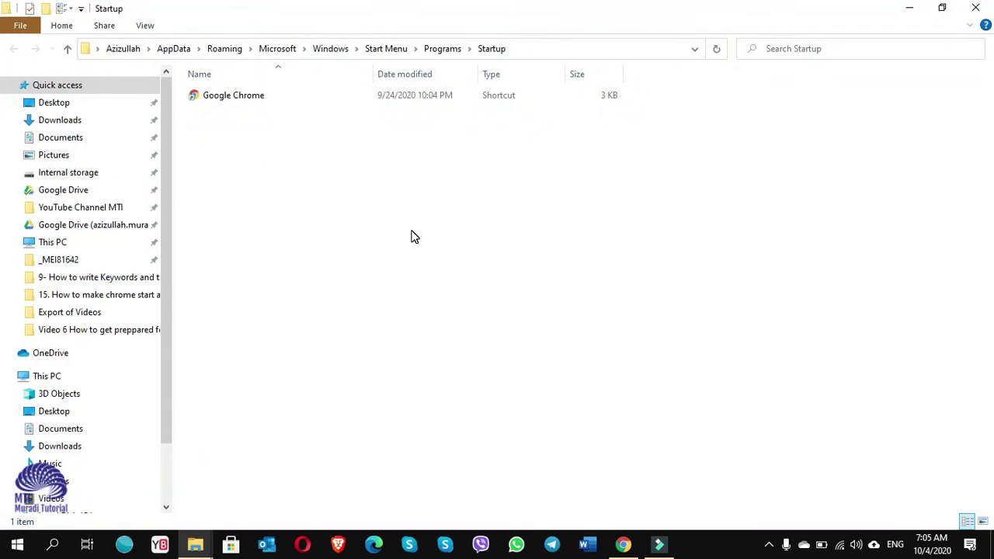
right_click(412, 237)
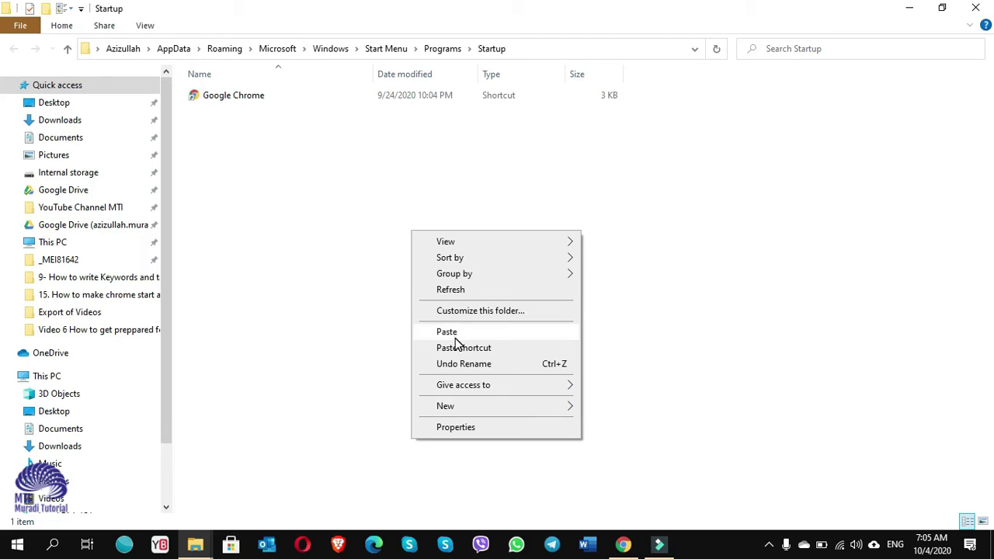
click(455, 337)
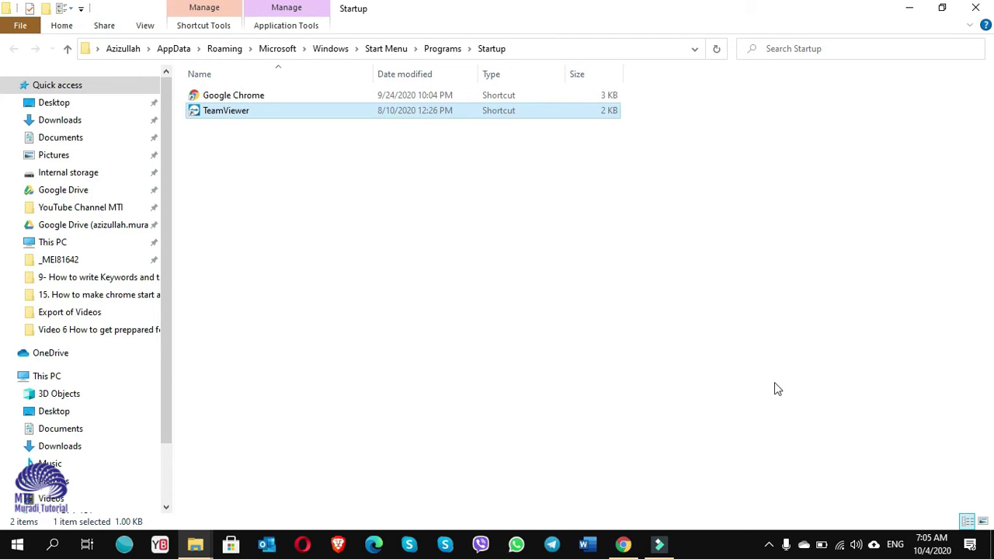
Step: Open Task Manager's Startup tab, select the Enabled TeamViewer entry, and close Task Manager
right_click(770, 549)
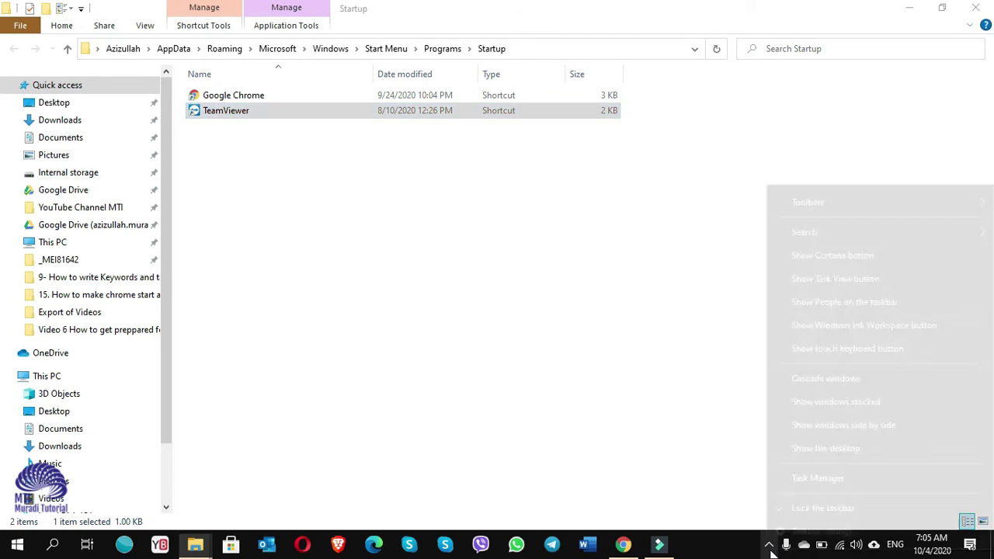
click(807, 483)
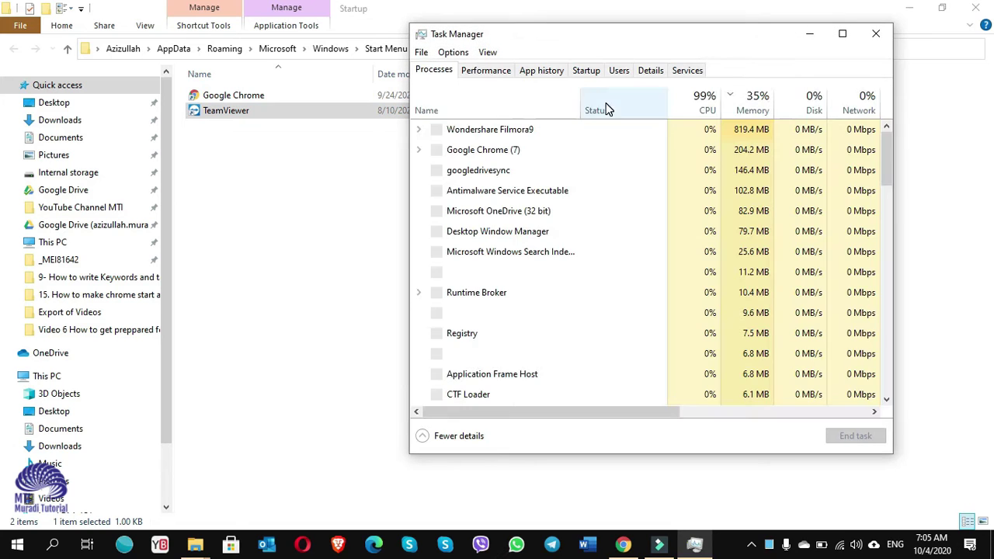
click(584, 70)
scroll(470, 341, down, 1)
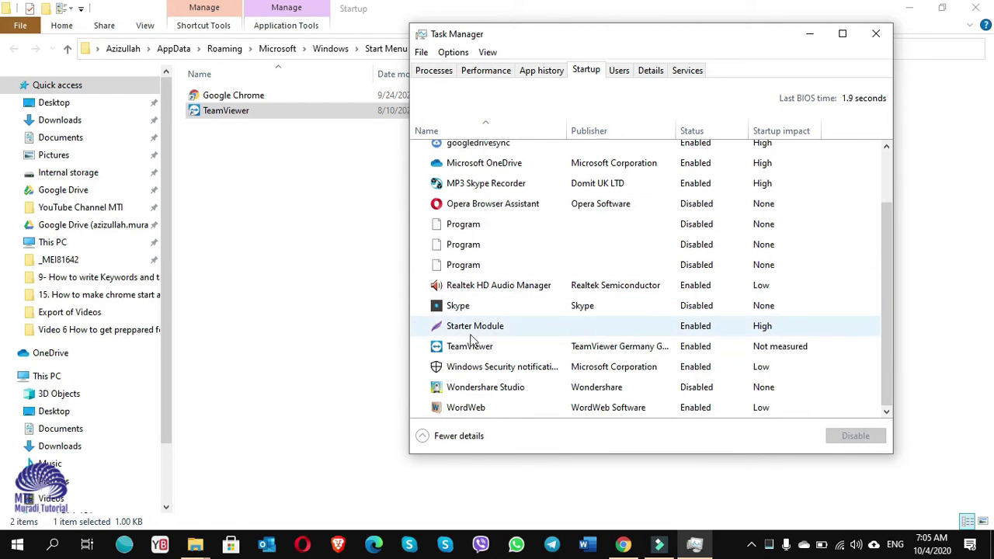
click(470, 346)
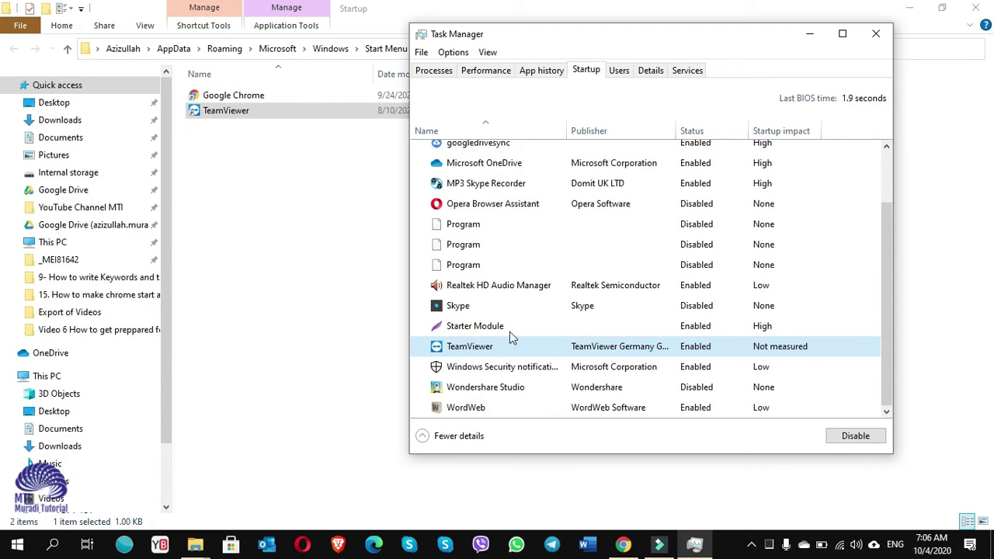
click(876, 34)
Step: Close the Startup folder and restart Windows from the Start menu's Power options
click(975, 8)
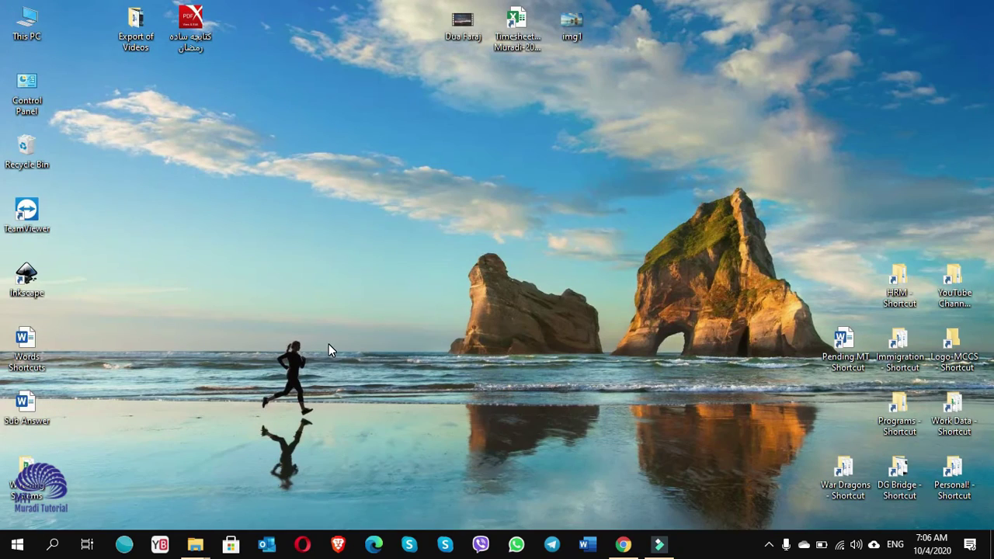
click(17, 545)
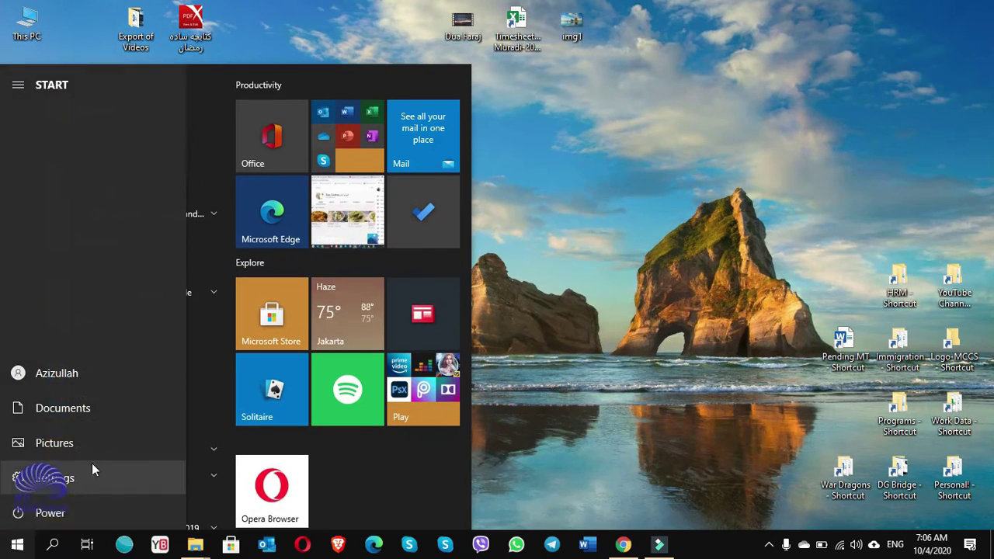
click(43, 514)
click(44, 489)
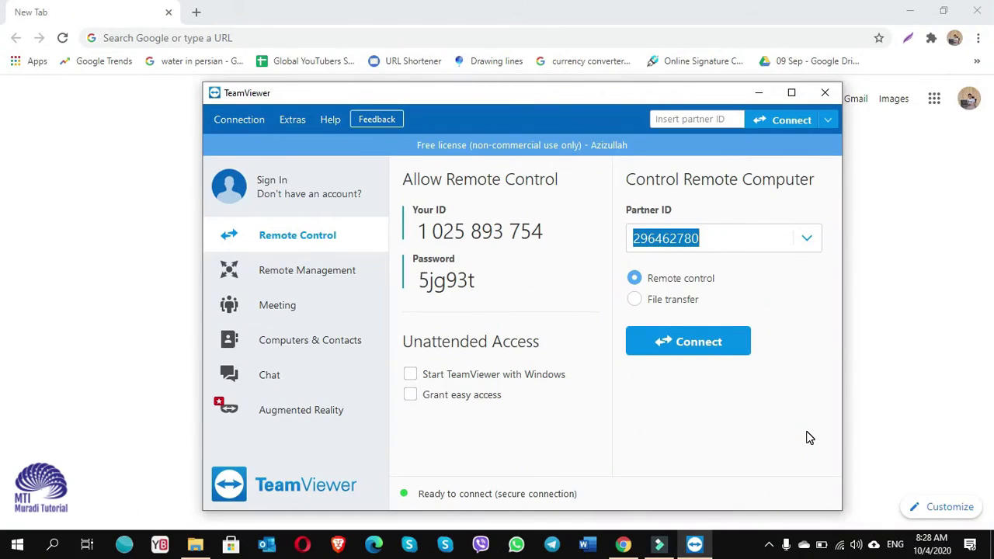
Step: Open Task Manager from the taskbar, maximized, showing the Startup tab
right_click(767, 543)
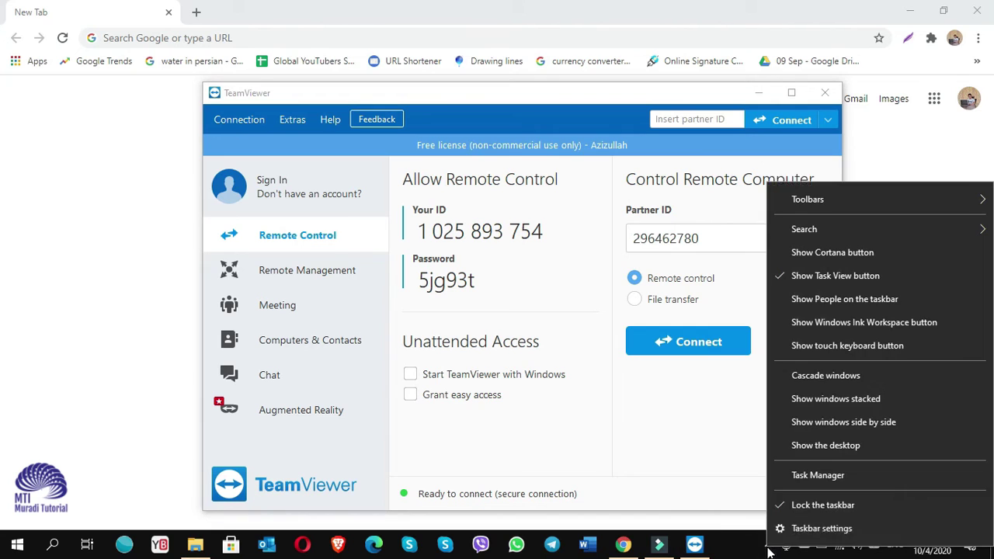
click(812, 476)
double_click(635, 31)
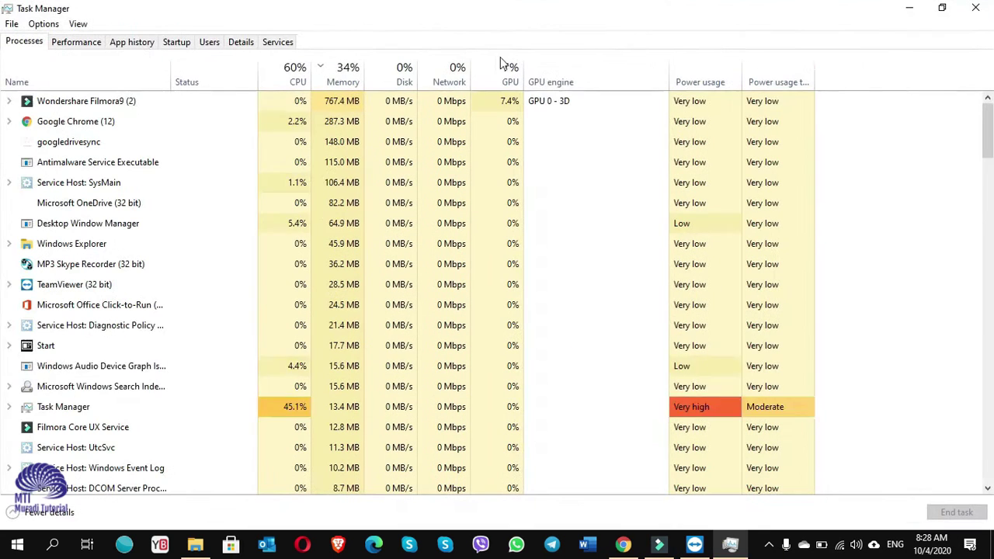
click(179, 41)
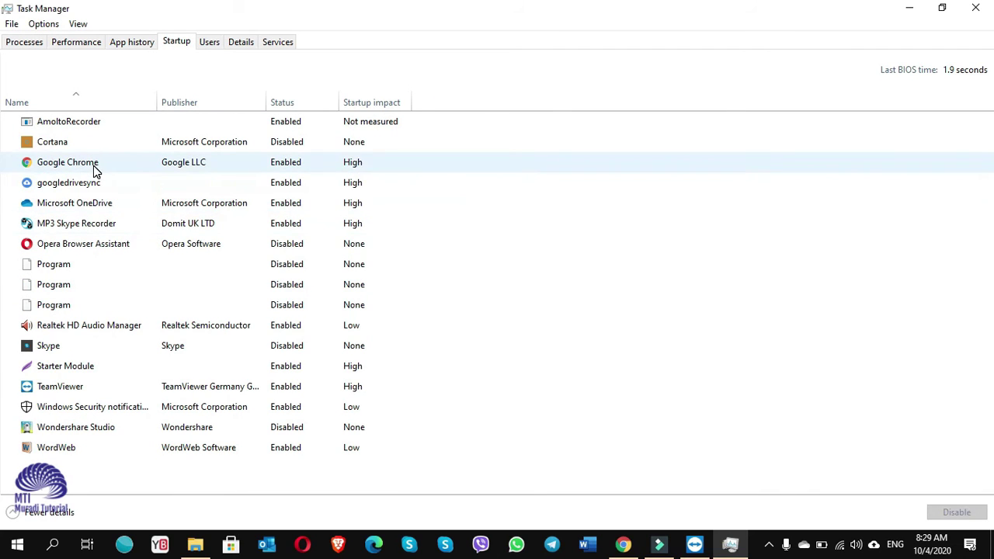
Step: Disable the Google Chrome and TeamViewer startup entries
click(94, 166)
click(956, 514)
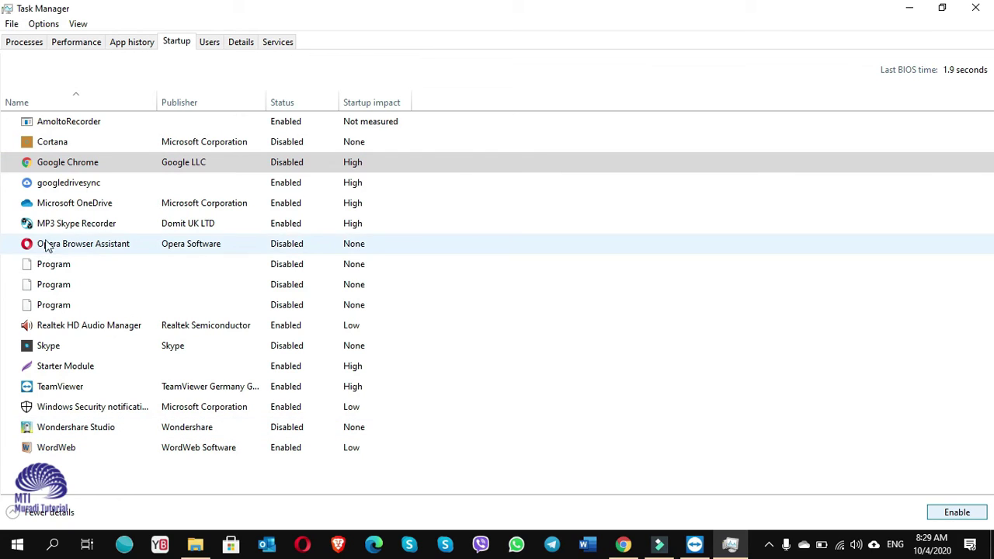
click(92, 395)
click(957, 513)
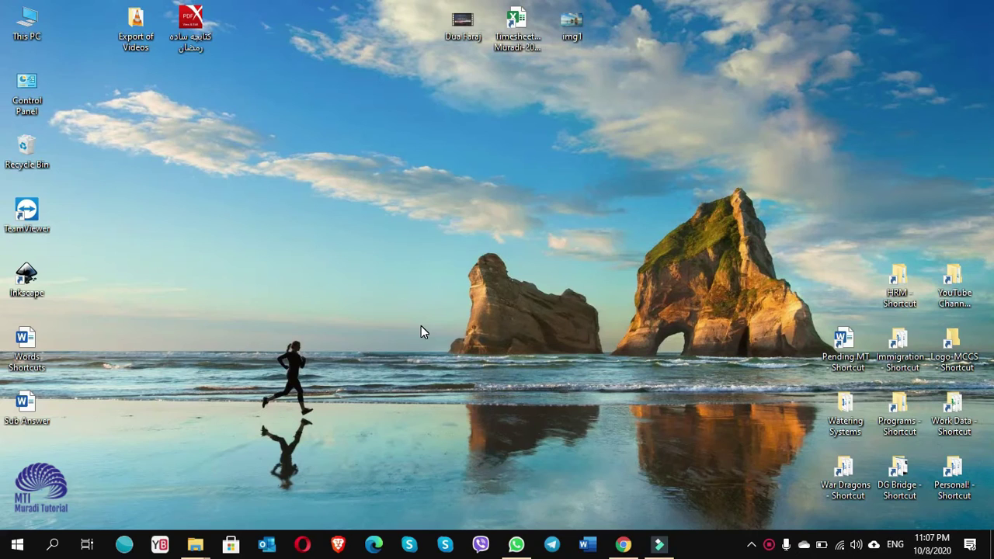
Step: Search for 'word' and open the Word result's file location in the Start Menu Programs folder
click(52, 545)
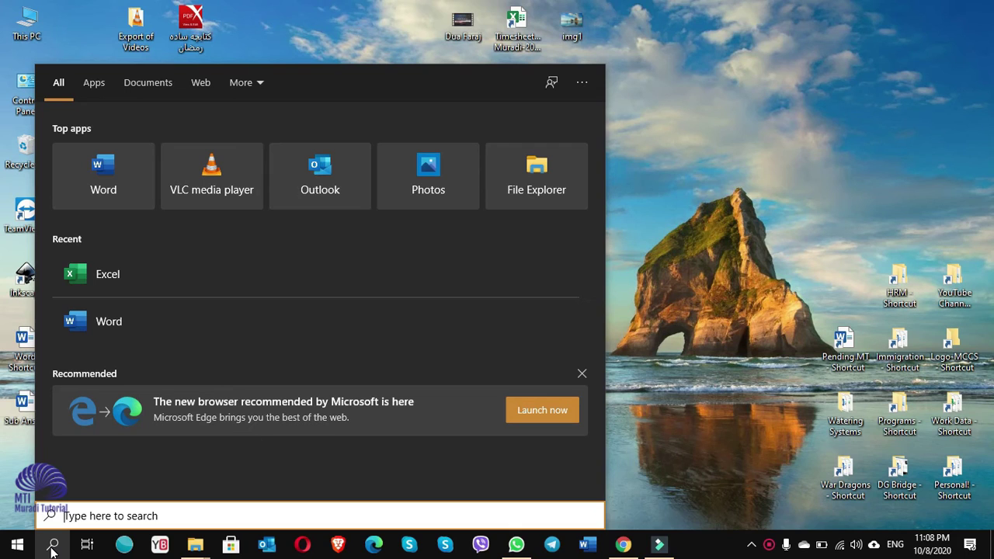
text(word)
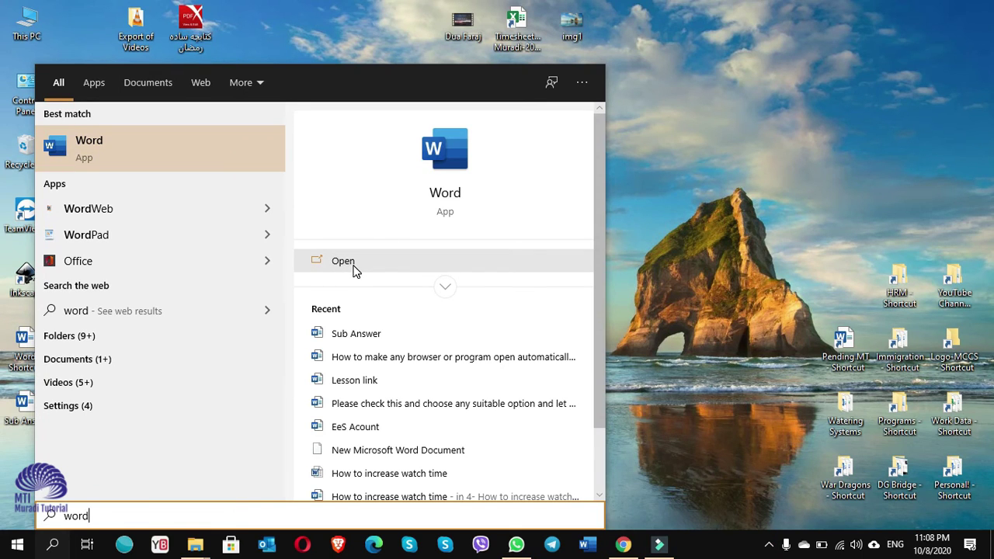
click(447, 289)
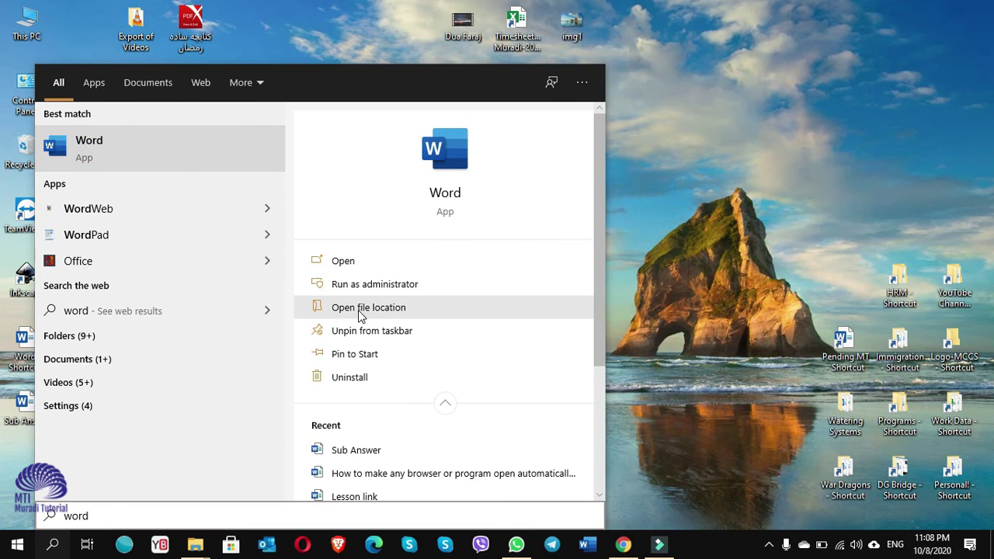
click(358, 309)
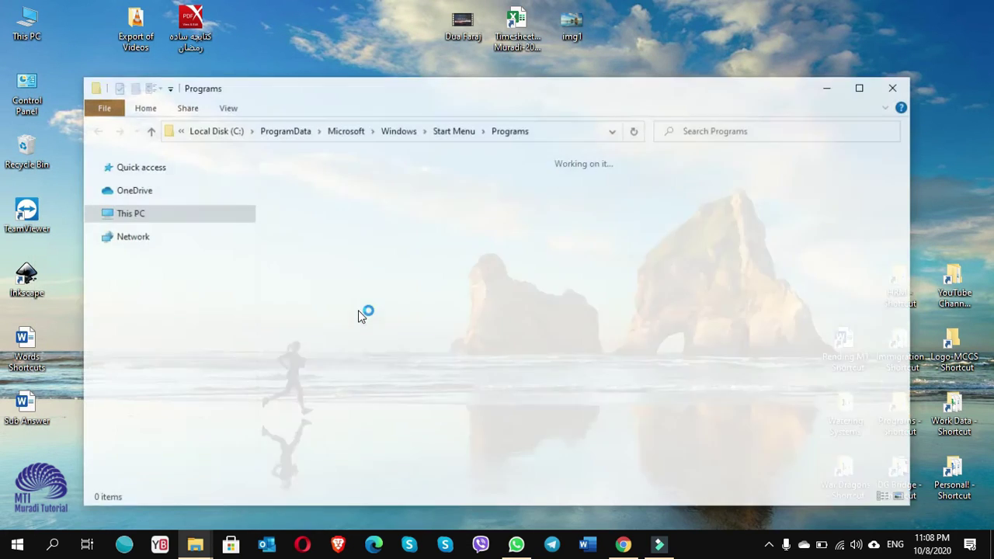
Step: Maximize the Programs folder and copy the Word shortcut
double_click(536, 89)
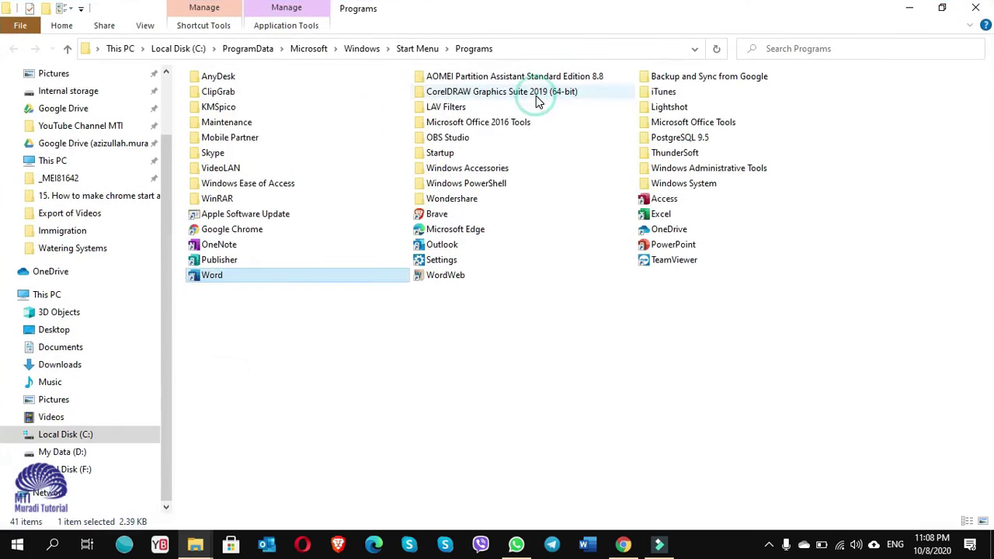
right_click(264, 283)
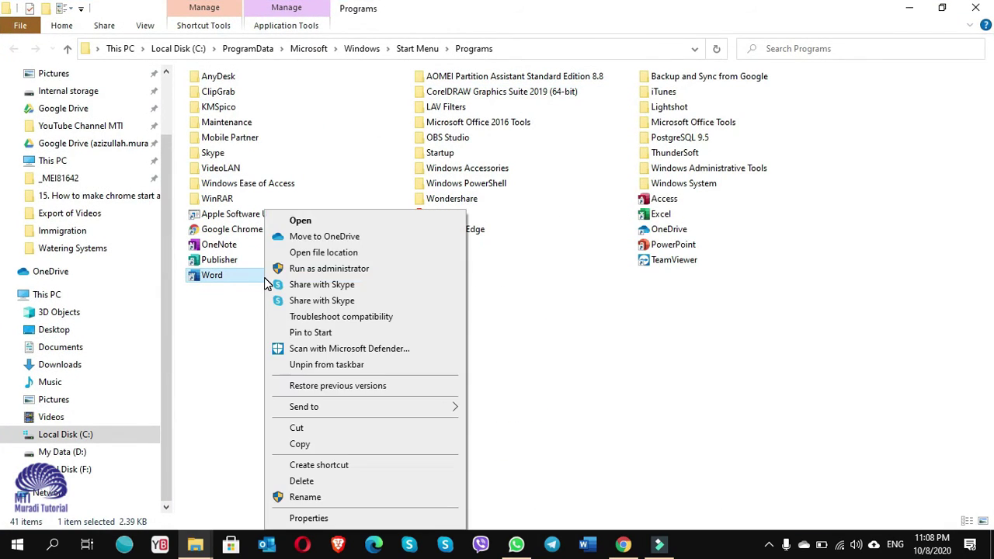
click(303, 446)
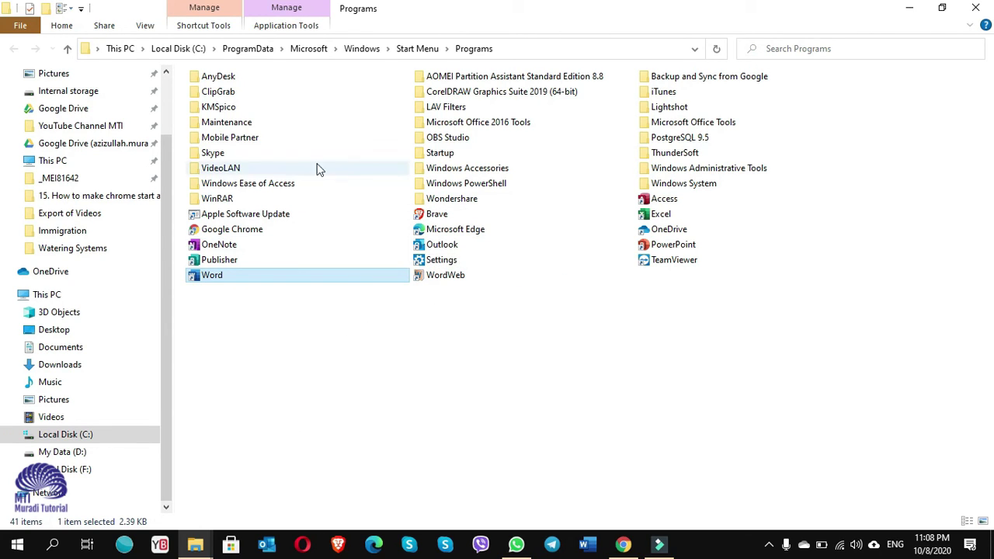
Step: Paste the Word shortcut into the all-users Startup folder, granting administrator permission
right_click(436, 158)
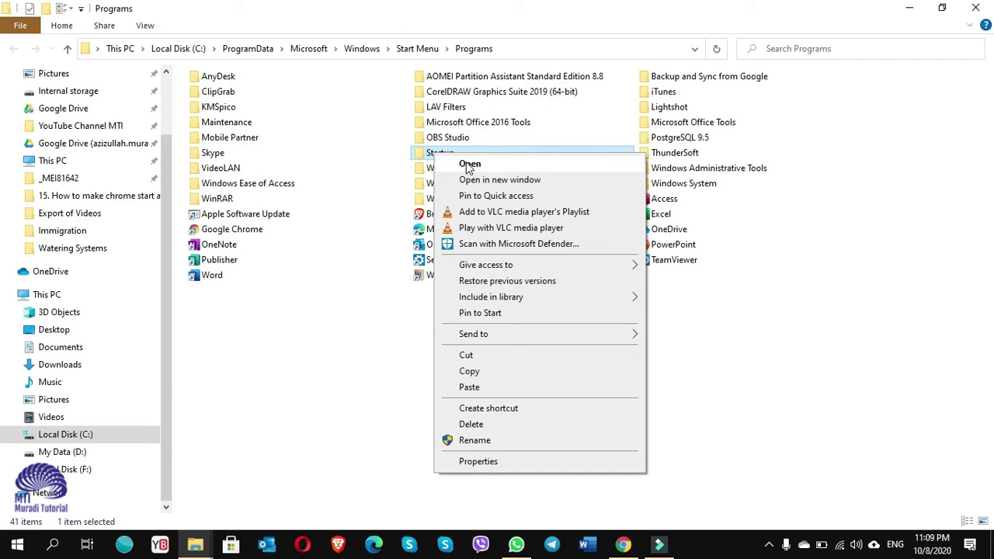
click(468, 165)
right_click(318, 197)
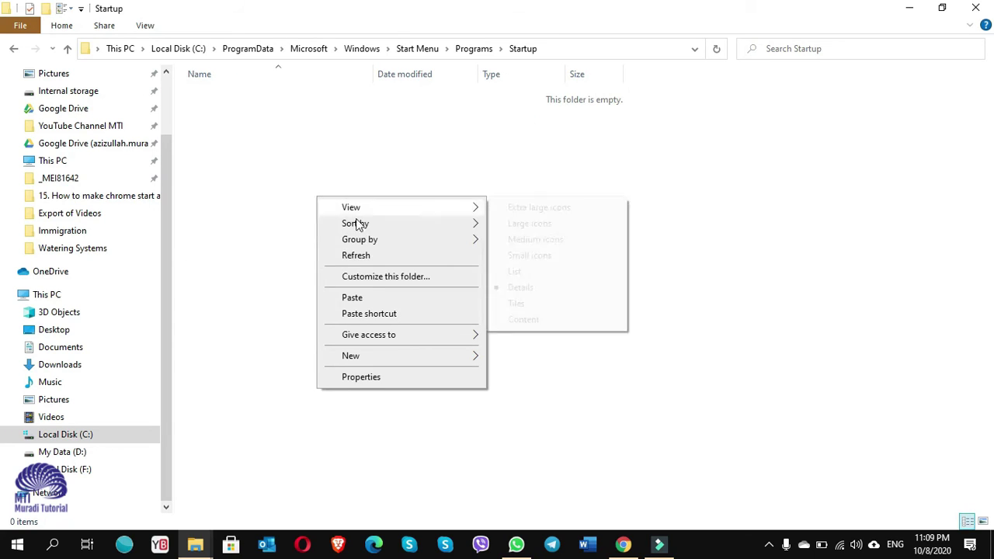
click(353, 299)
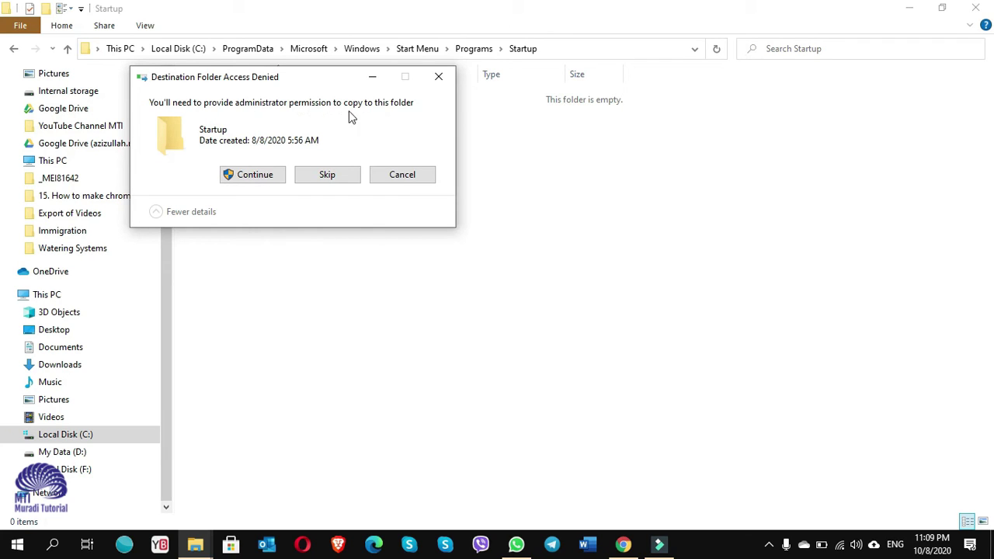
click(260, 177)
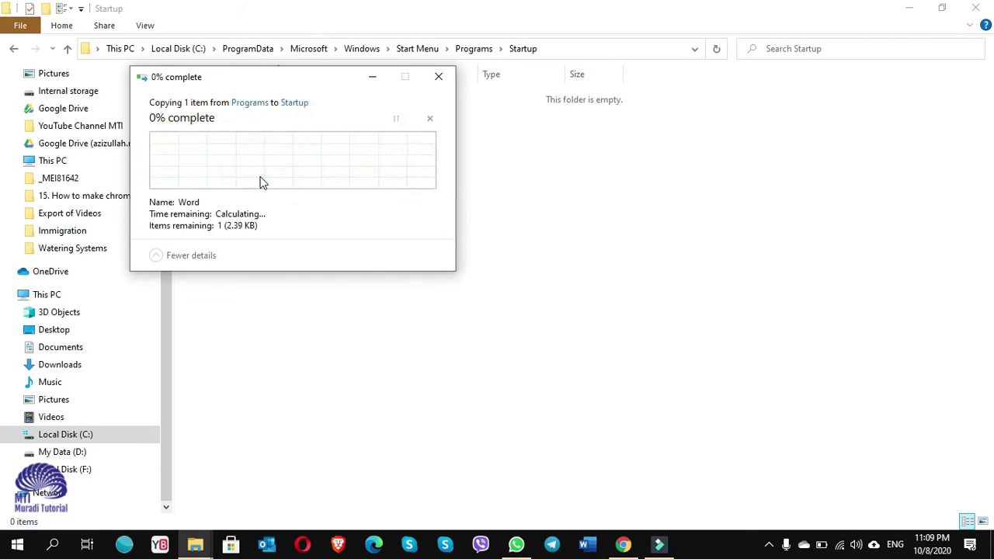
Step: Open Task Manager's Startup list and select the Microsoft Word entry
right_click(772, 548)
click(803, 472)
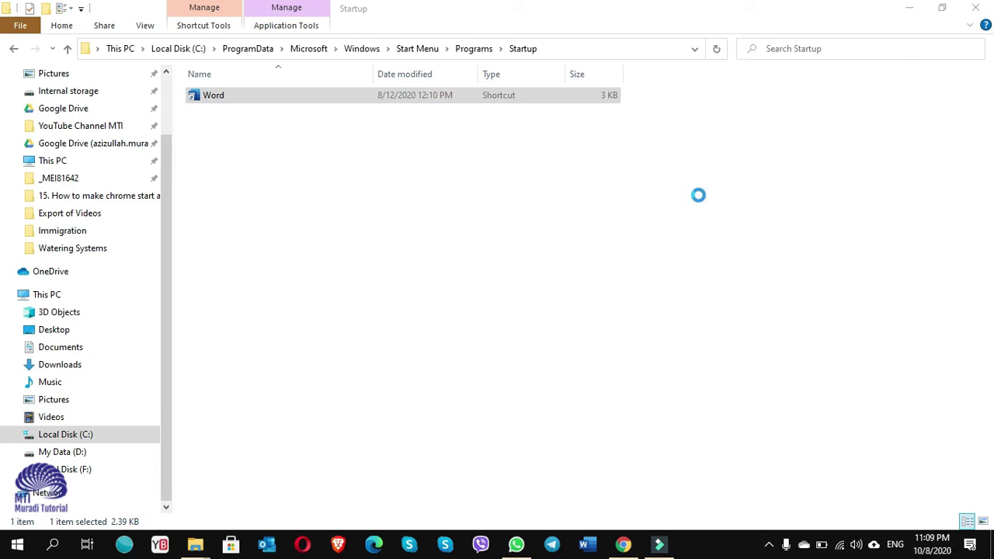
click(586, 72)
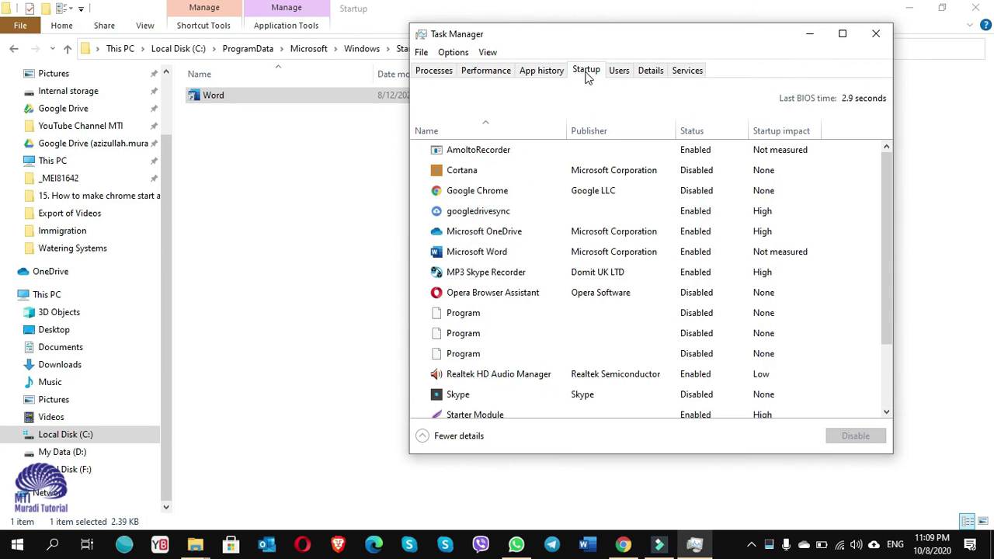
click(487, 256)
Step: Arrange Task Manager top right and a narrowed Startup folder window on the left
drag(608, 37, 677, 15)
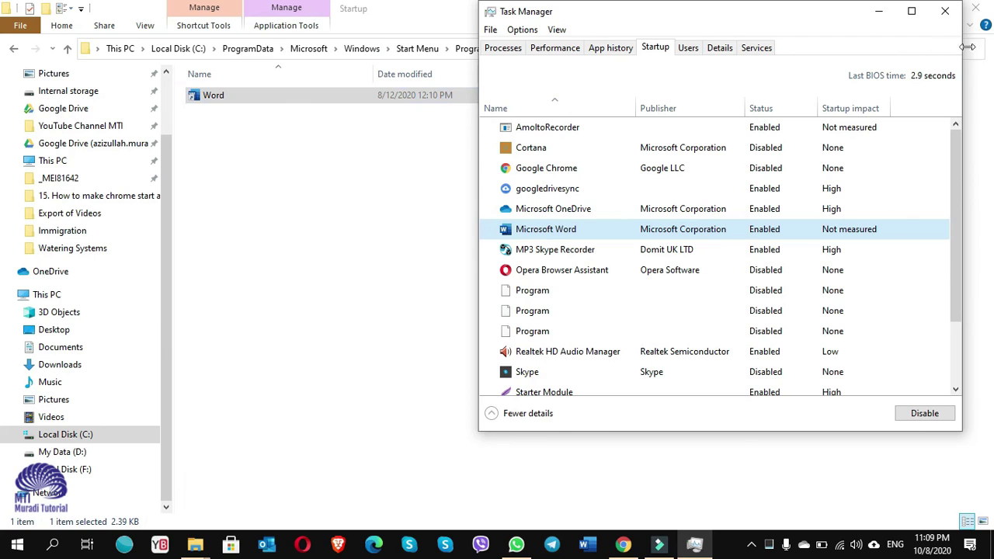
click(987, 113)
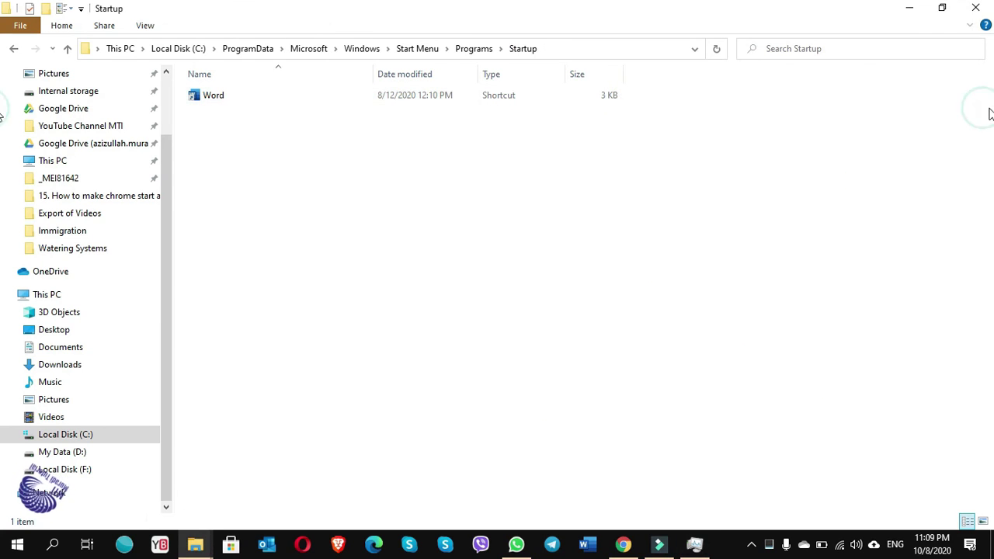
click(941, 8)
drag(914, 141, 535, 141)
drag(351, 91, 293, 27)
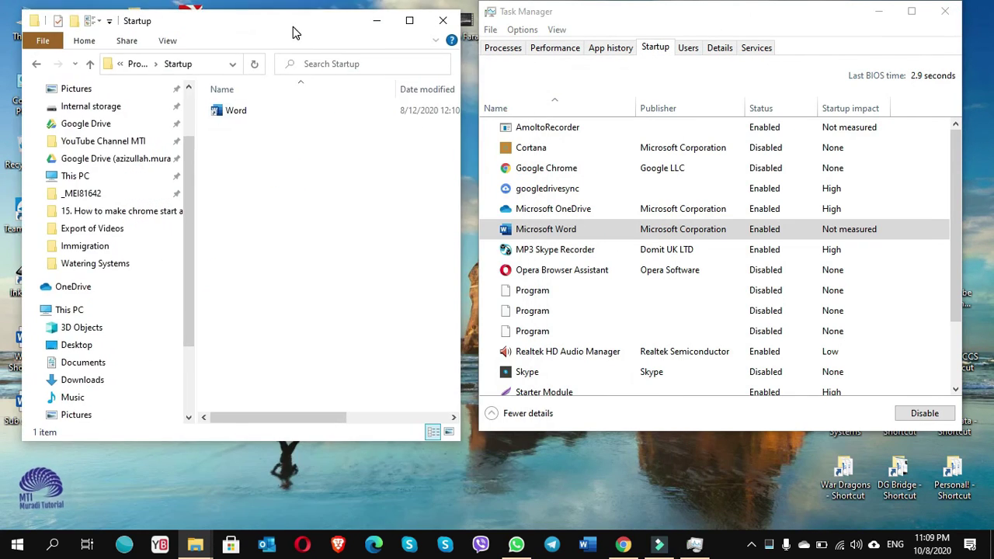
Step: Delete the Word shortcut from Startup, then paste it back with administrator permission
right_click(236, 112)
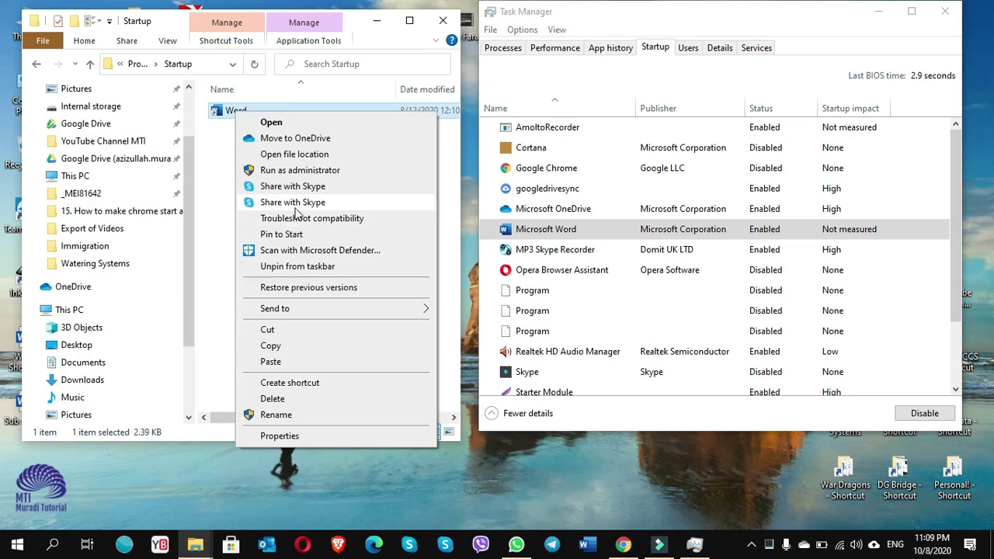
click(273, 398)
click(543, 350)
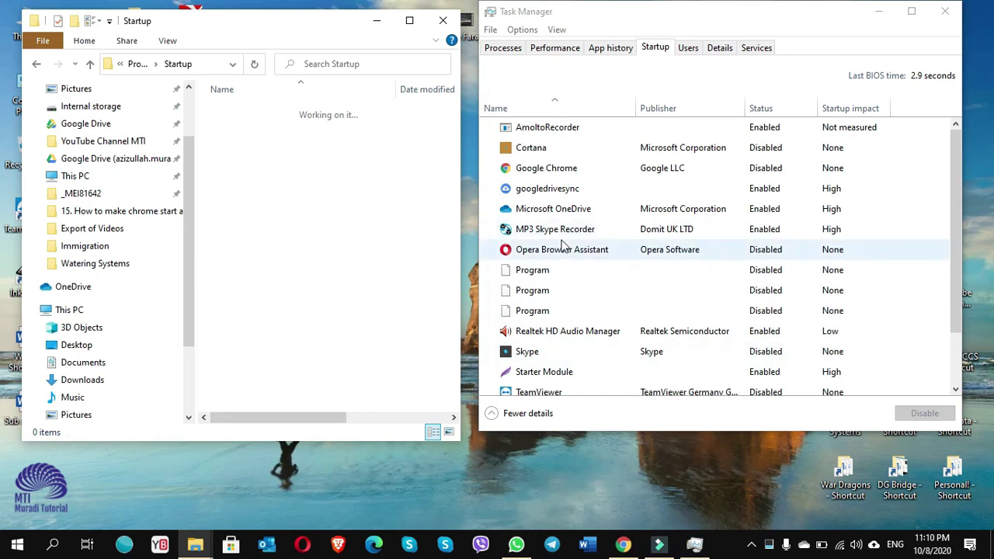
right_click(286, 190)
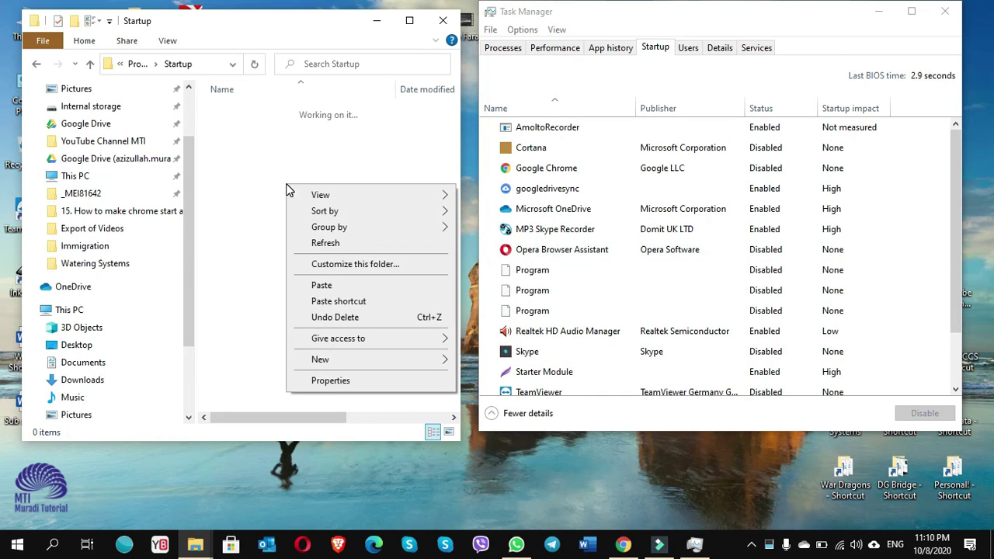
click(321, 285)
click(456, 175)
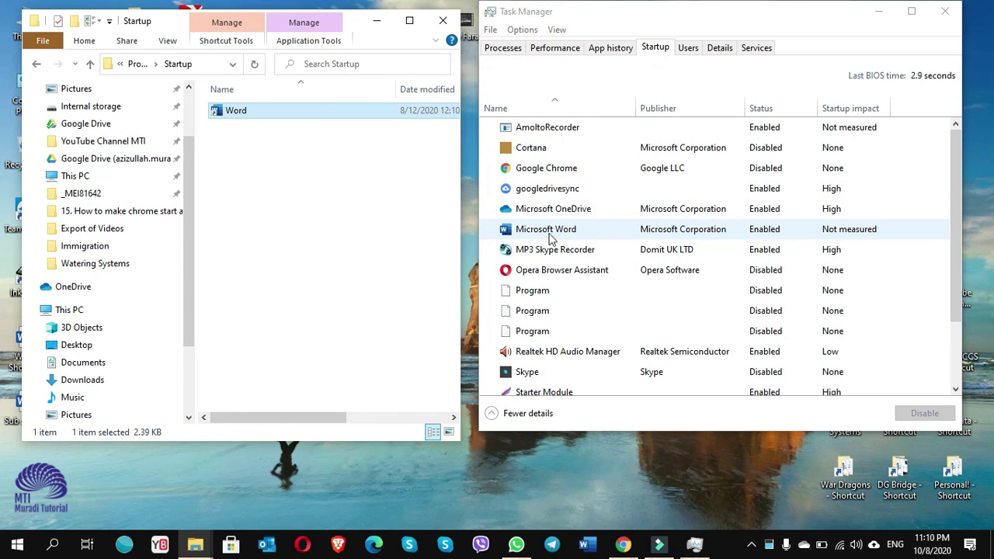
Step: Set Microsoft Word to Disabled in Task Manager and delete its Startup folder shortcut
click(629, 237)
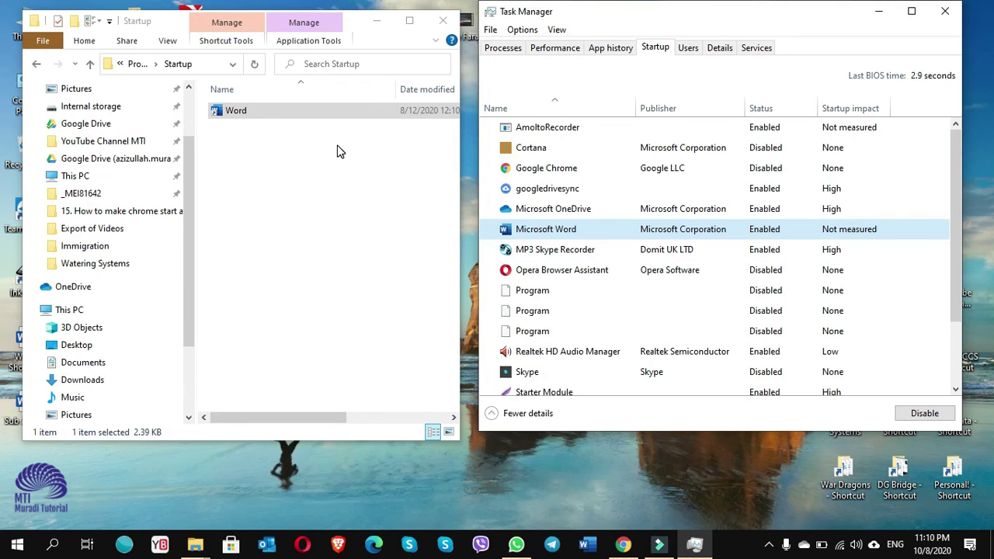
click(919, 418)
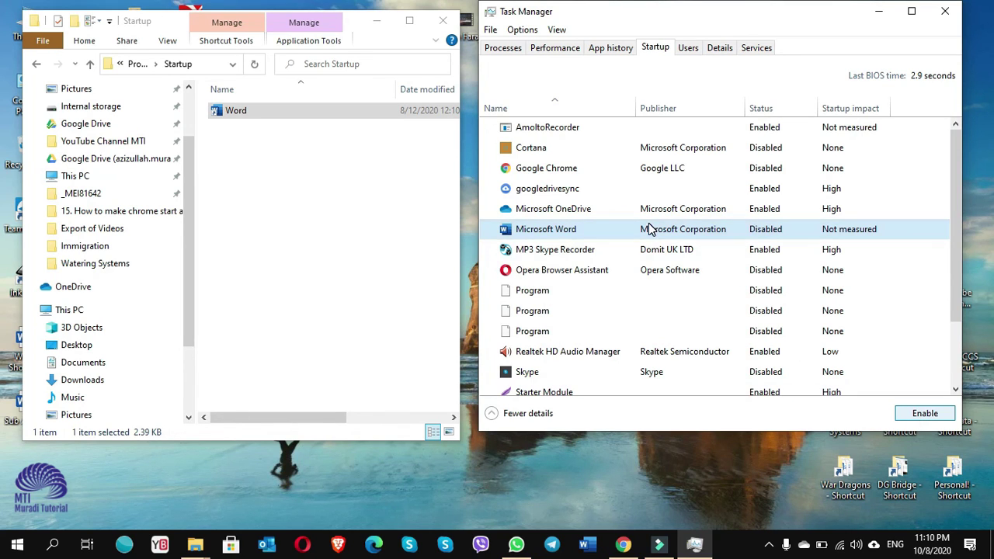
click(293, 111)
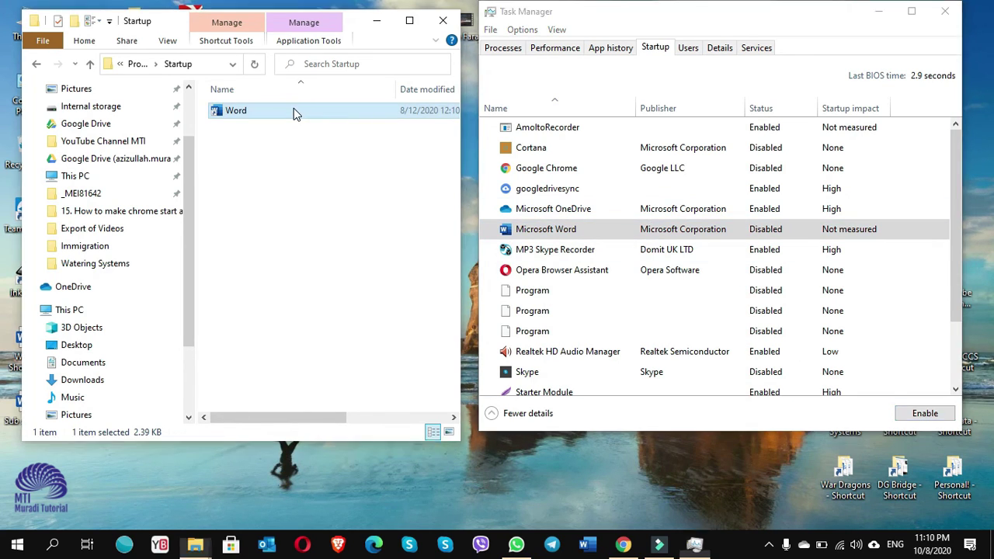
right_click(294, 109)
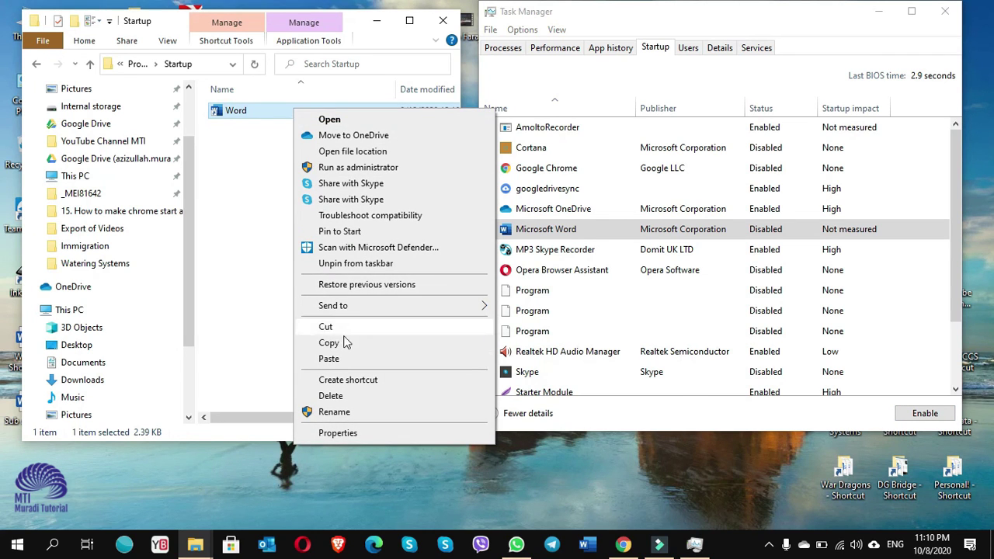
click(330, 396)
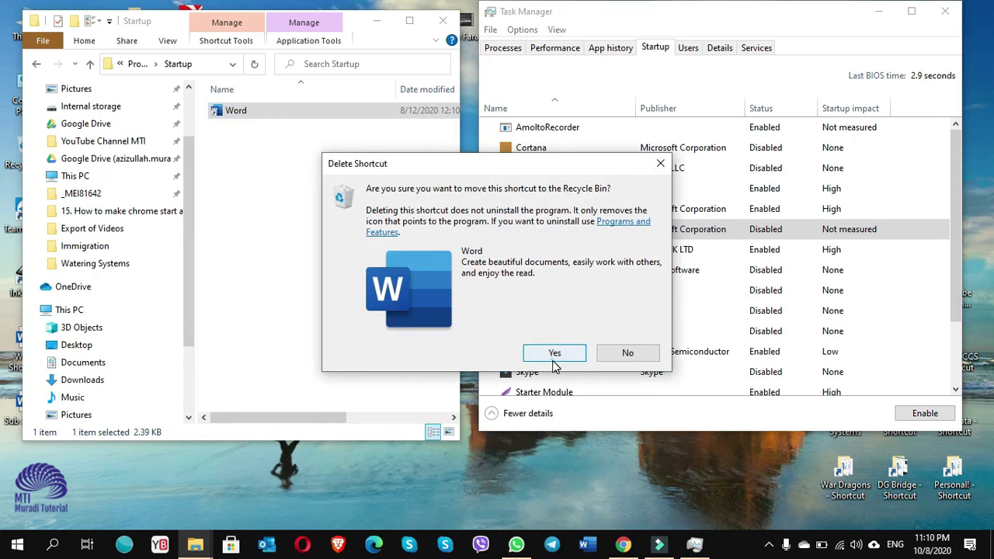
click(553, 354)
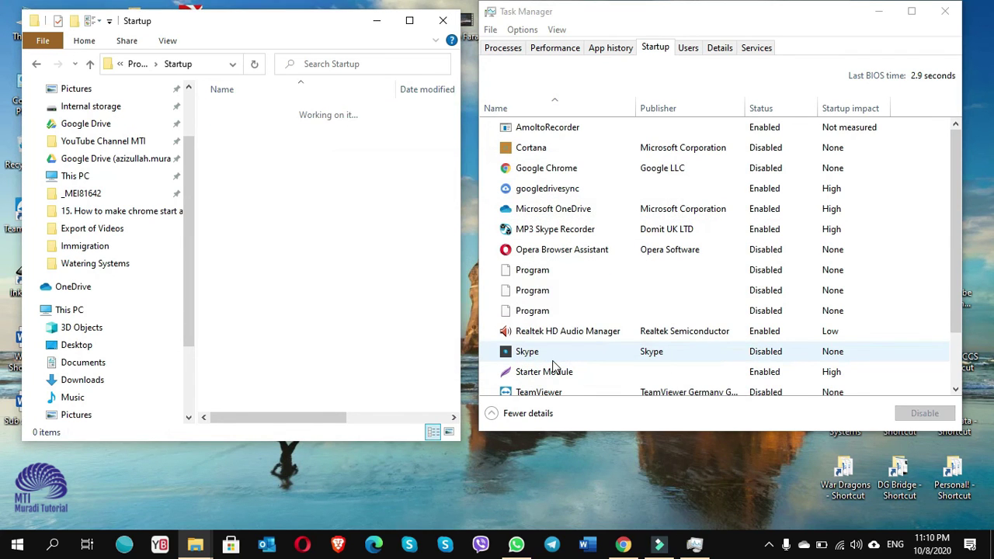